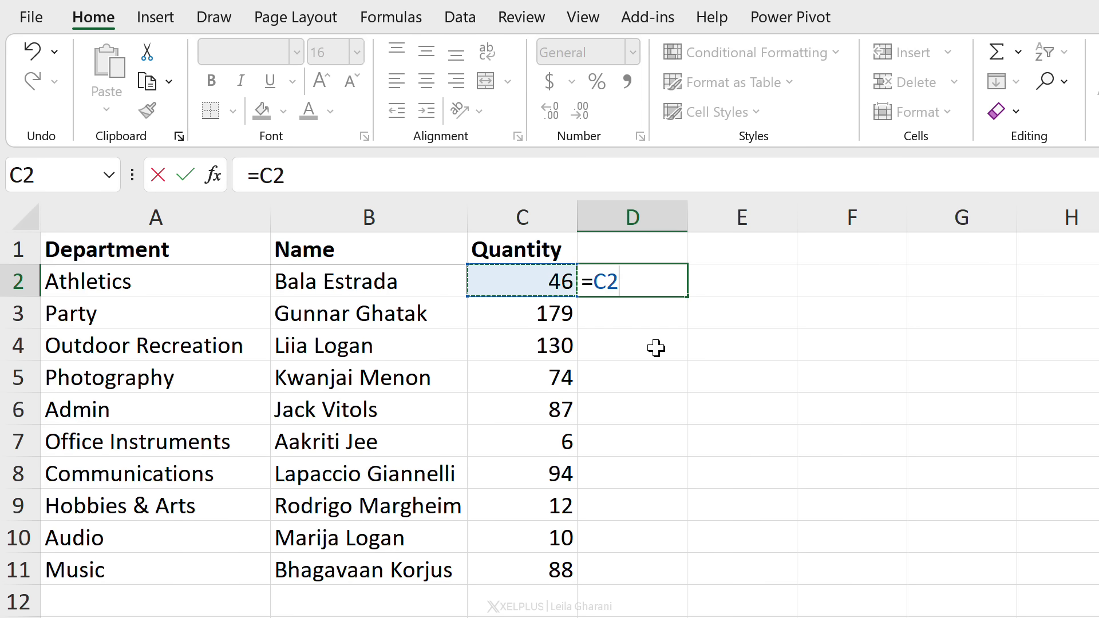
Enter the formula =C2*3 in D2 so it shows 138.
{"action": "type", "text": "*3"}
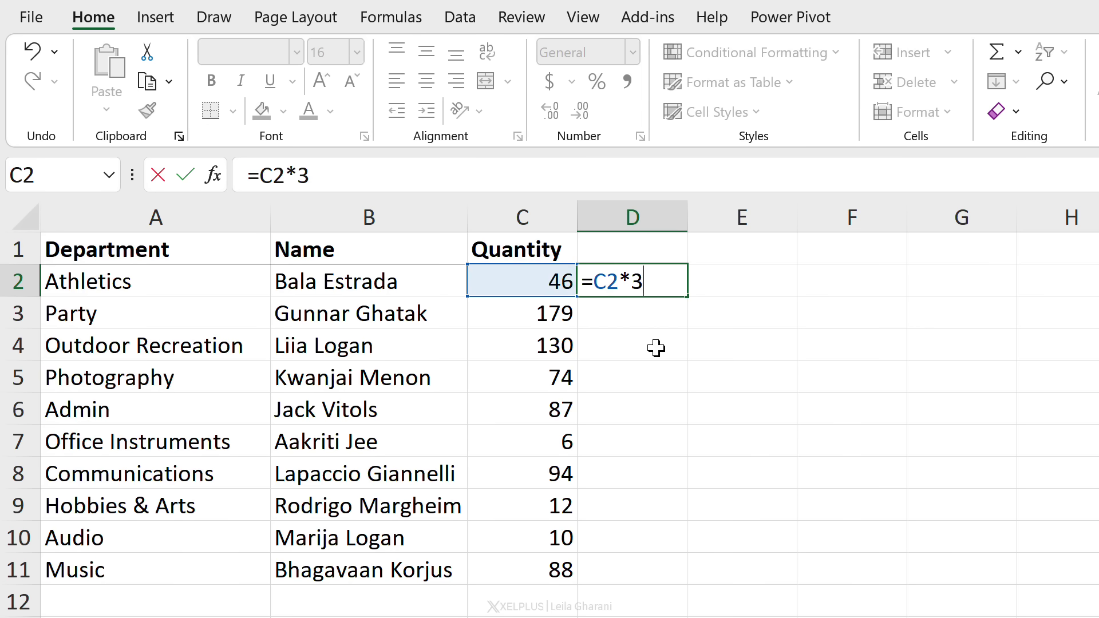
{"action": "key", "text": "Return"}
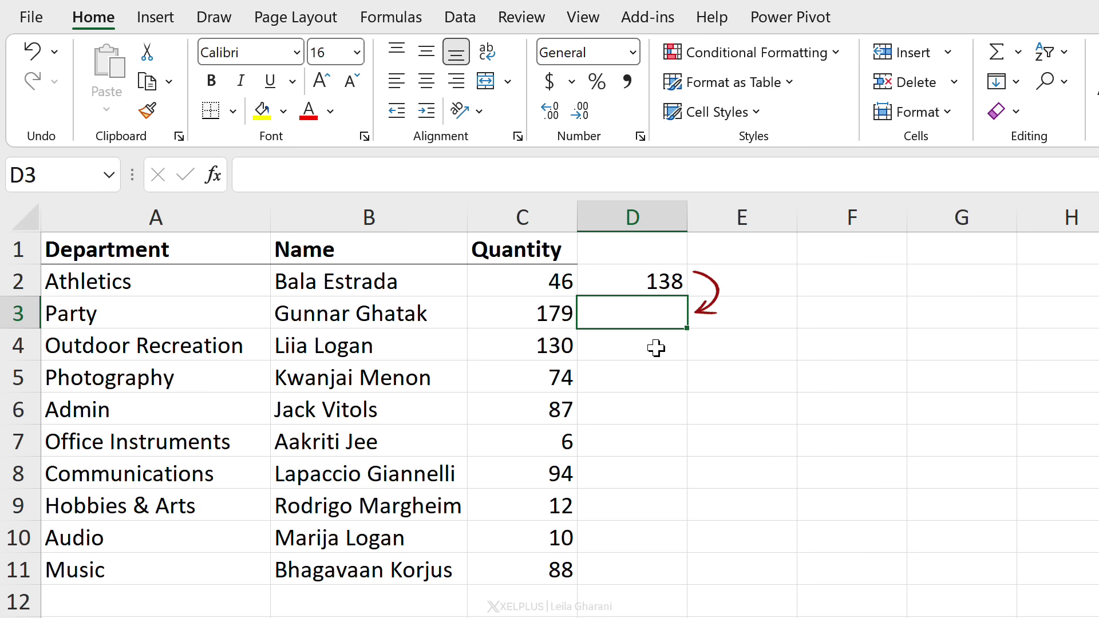
{"action": "key", "text": "Return"}
Type 7 in D5, clear it again, and return to D2.
{"action": "key", "text": "Return"}
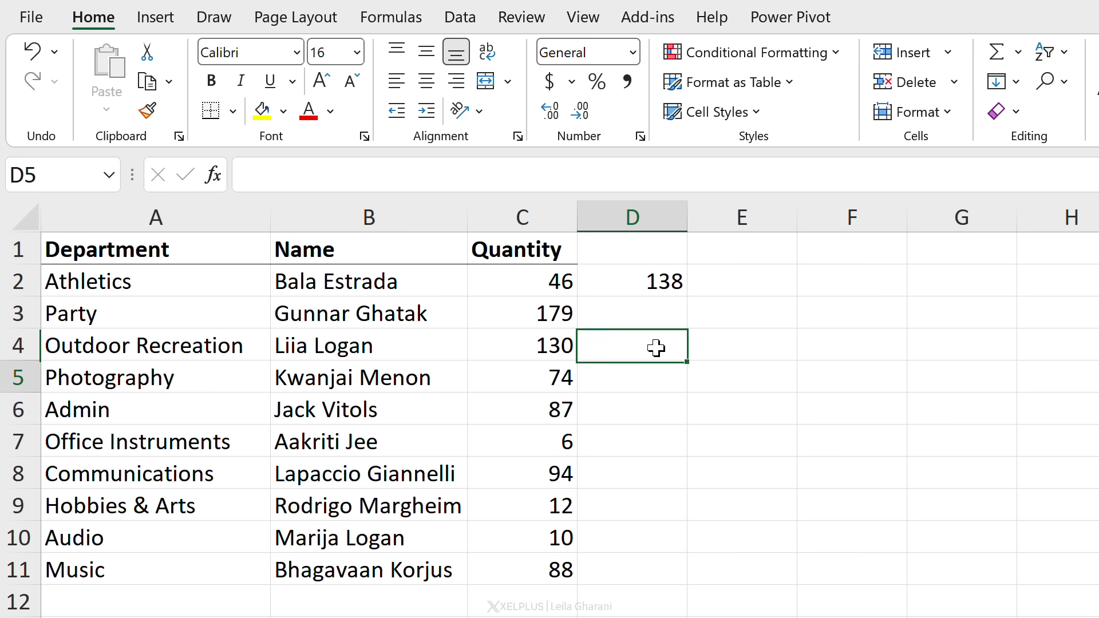
{"action": "type", "text": "7"}
{"action": "key", "text": "Return"}
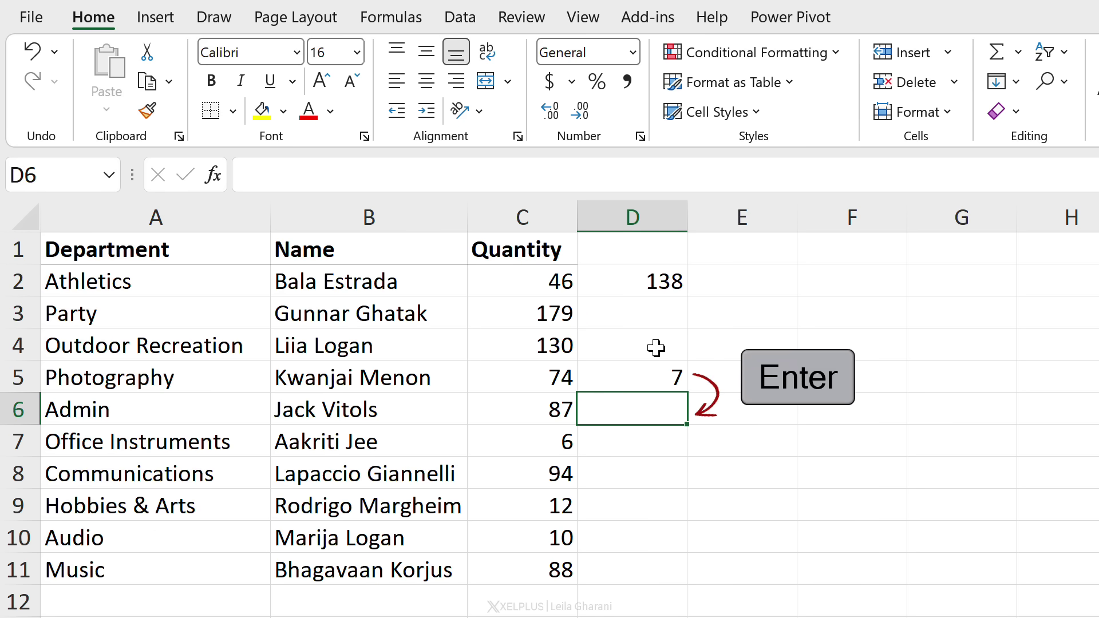
{"action": "key", "text": "Up"}
{"action": "key", "text": "BackSpace"}
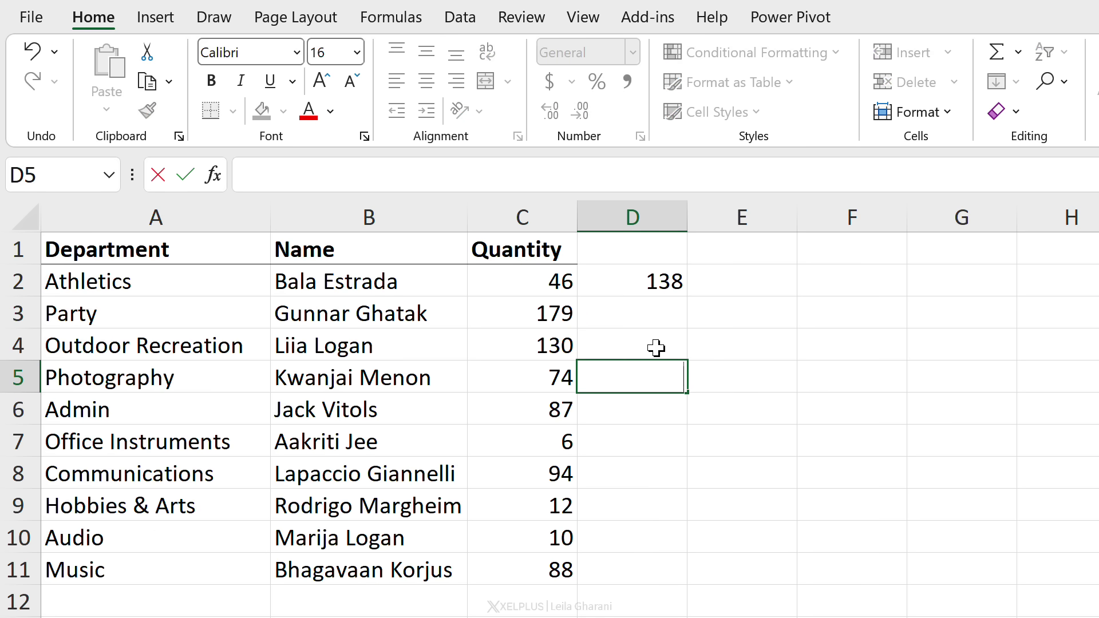
{"action": "key", "text": "Return"}
{"action": "key", "text": "Up"}
{"action": "key", "text": "Up"}
{"action": "key", "text": "Up"}
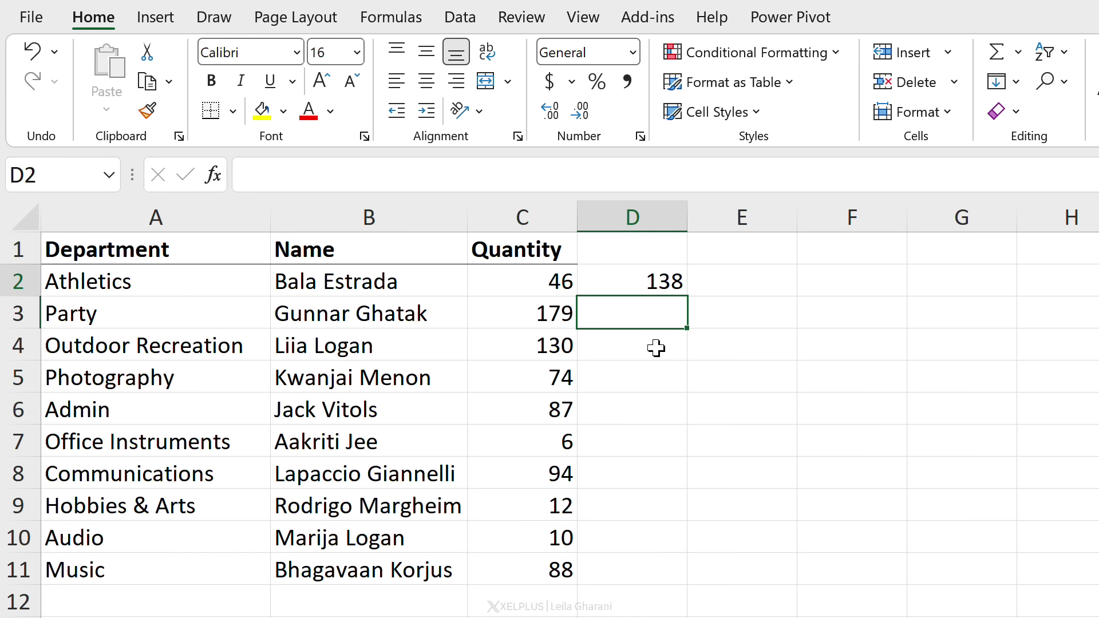
{"action": "key", "text": "Up"}
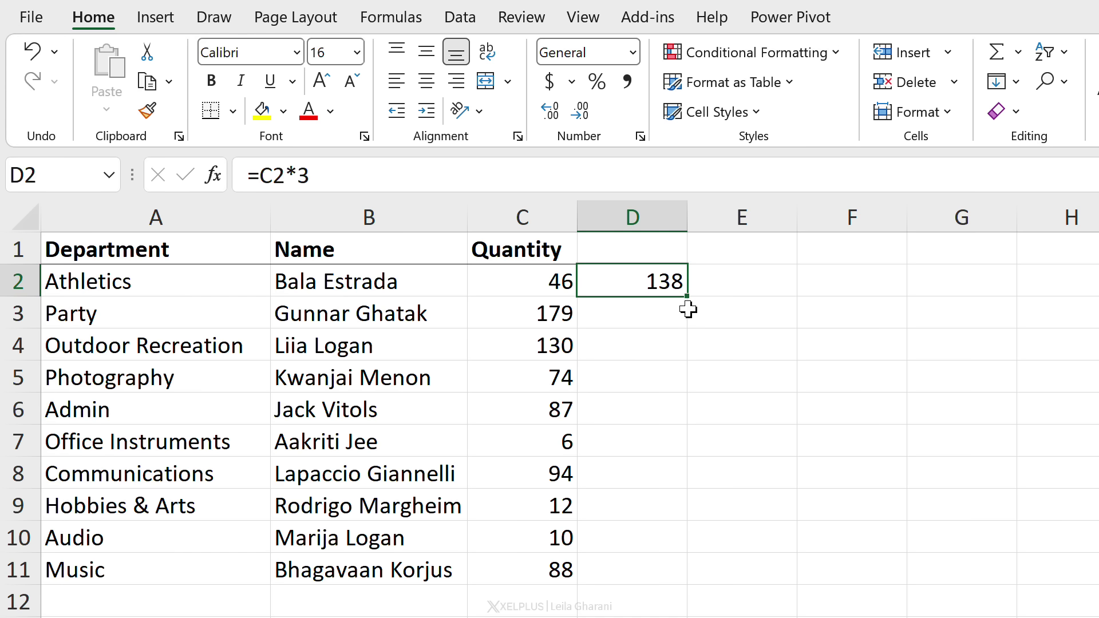
{"action": "left_click_drag", "start_coordinate": [688, 297], "coordinate": [643, 284]}
{"action": "left_click", "coordinate": [408, 187]}
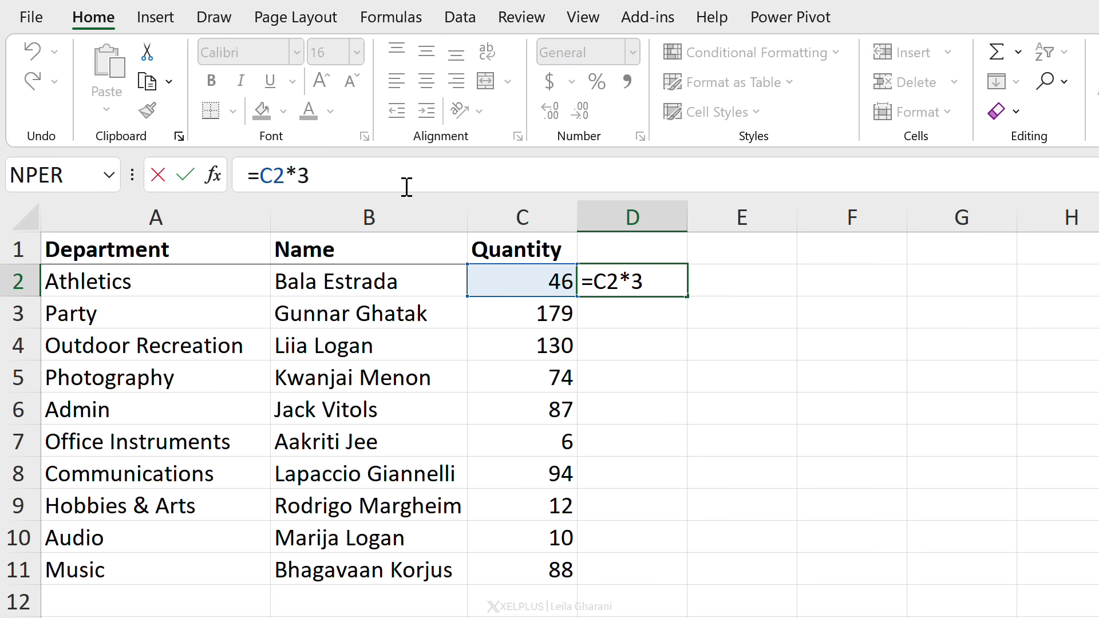
{"action": "key", "text": "ctrl+Return"}
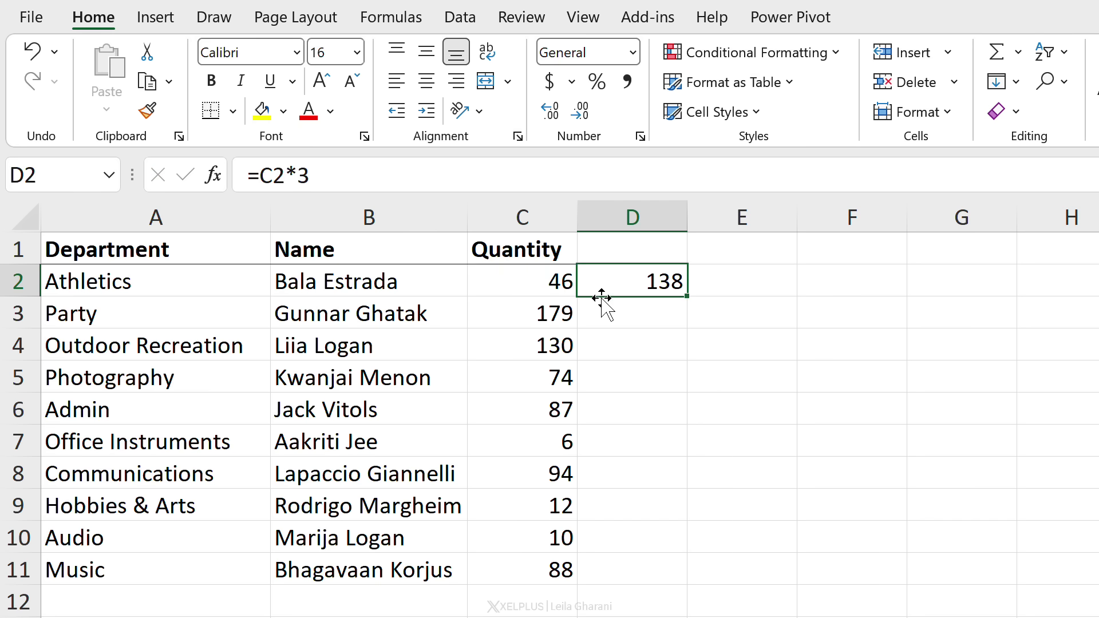
{"action": "key", "text": "Return"}
{"action": "key", "text": "Return"}
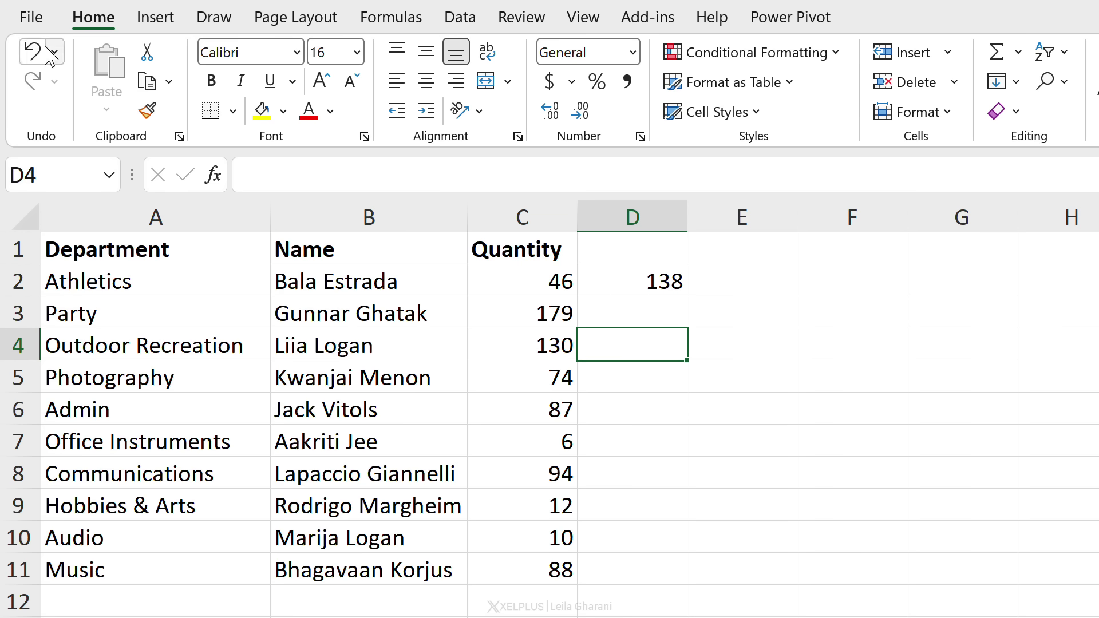
In Advanced options, turn off 'After pressing Enter, move selection' and keep direction Down.
{"action": "left_click", "coordinate": [38, 18]}
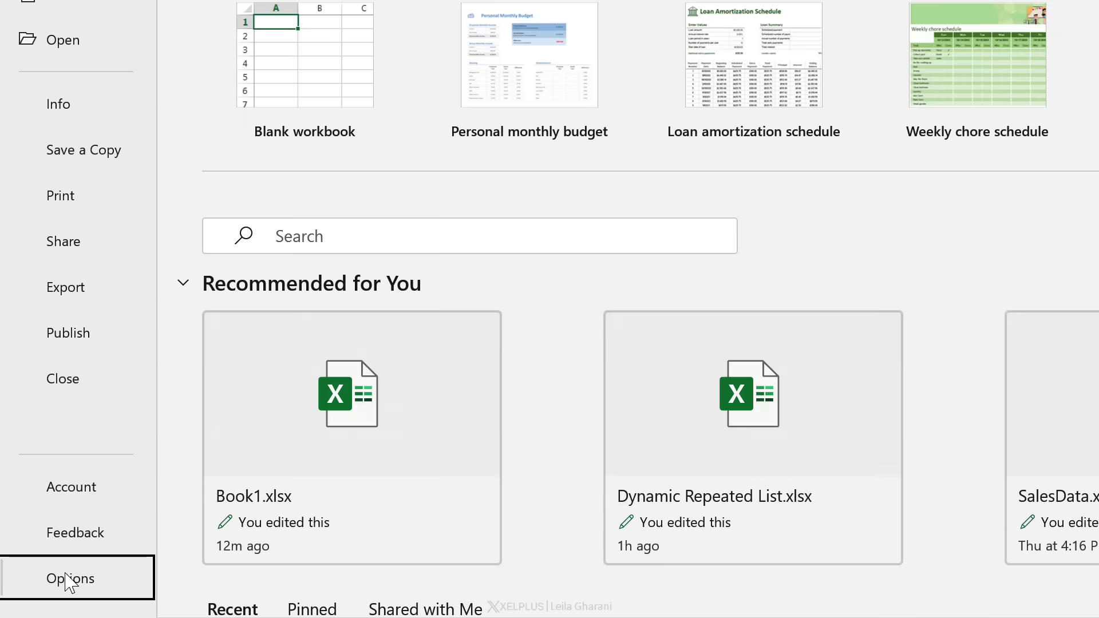
{"action": "left_click", "coordinate": [69, 580]}
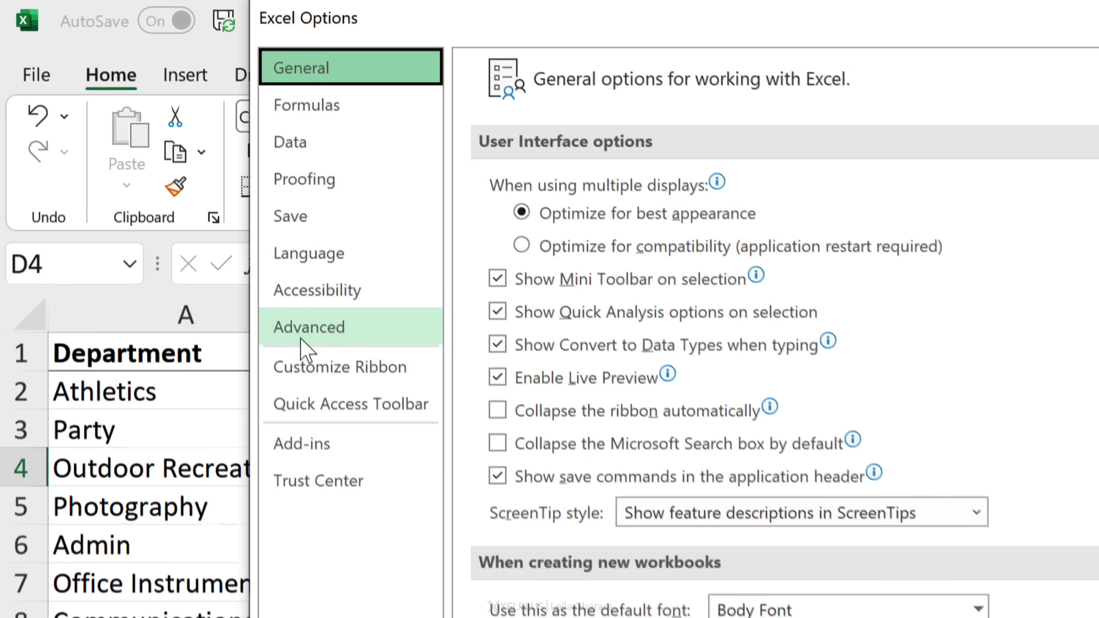
{"action": "left_click", "coordinate": [301, 336]}
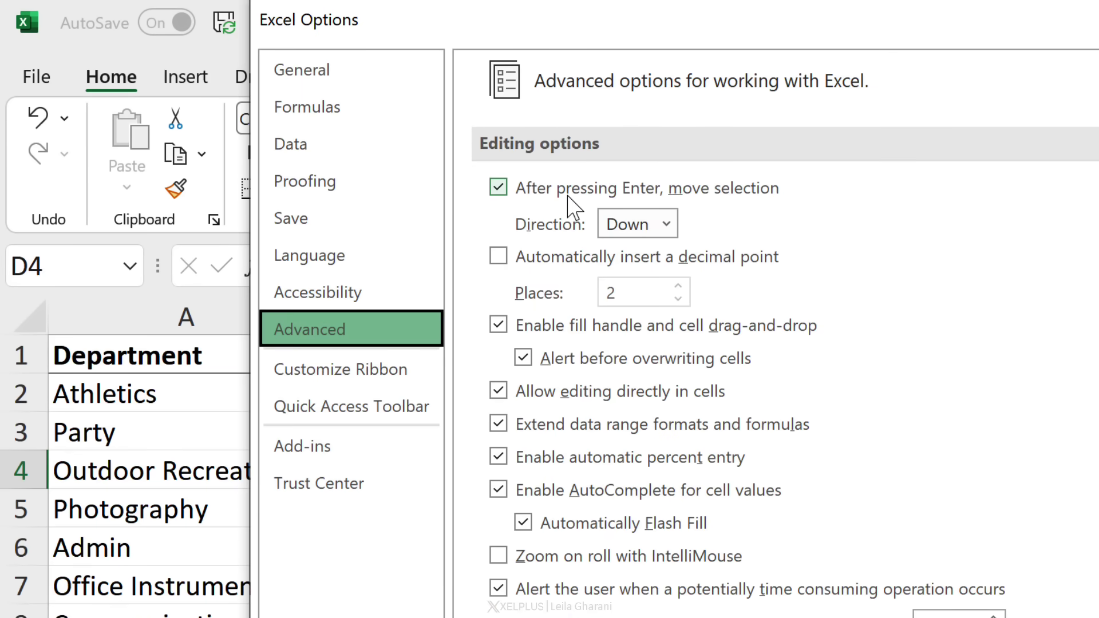
{"action": "left_click", "coordinate": [665, 226]}
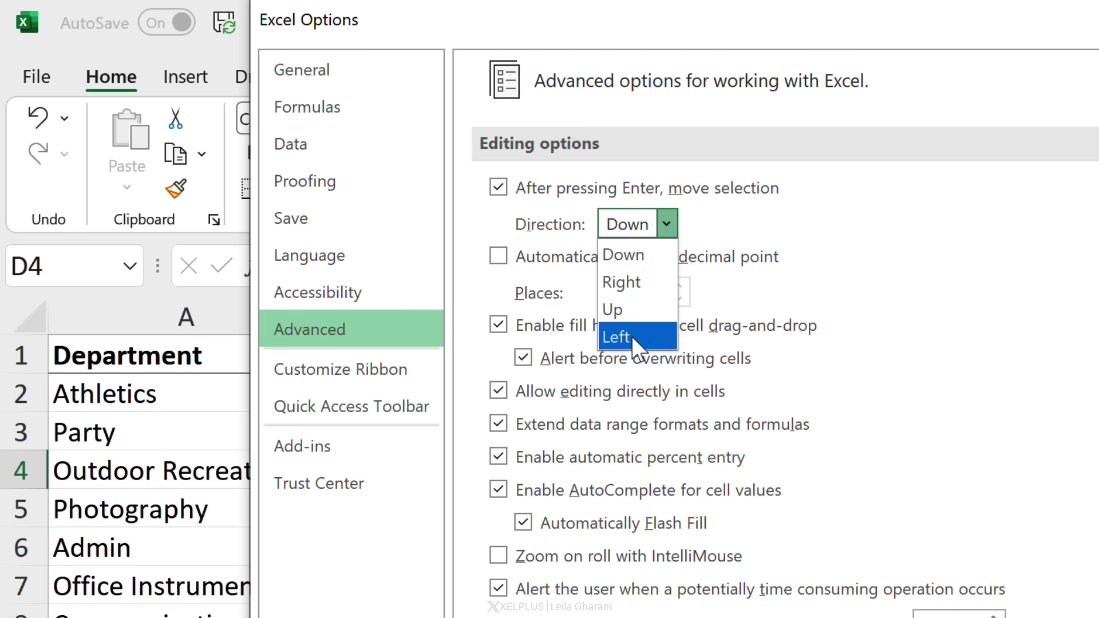
{"action": "key", "text": "Up"}
{"action": "key", "text": "Escape"}
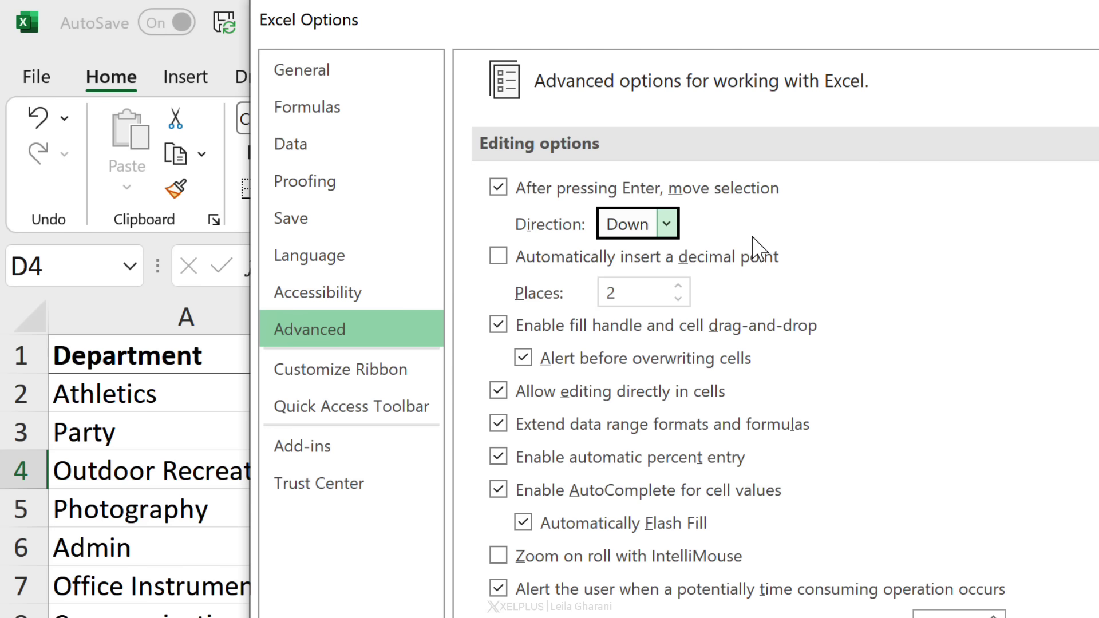
{"action": "left_click", "coordinate": [496, 191]}
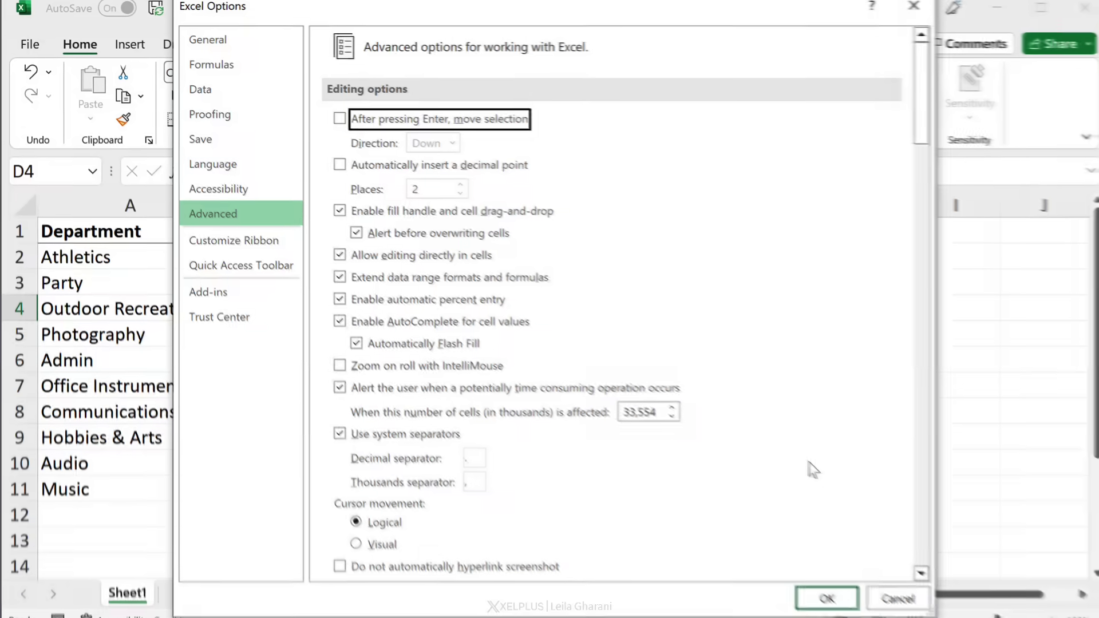
{"action": "left_click", "coordinate": [819, 595]}
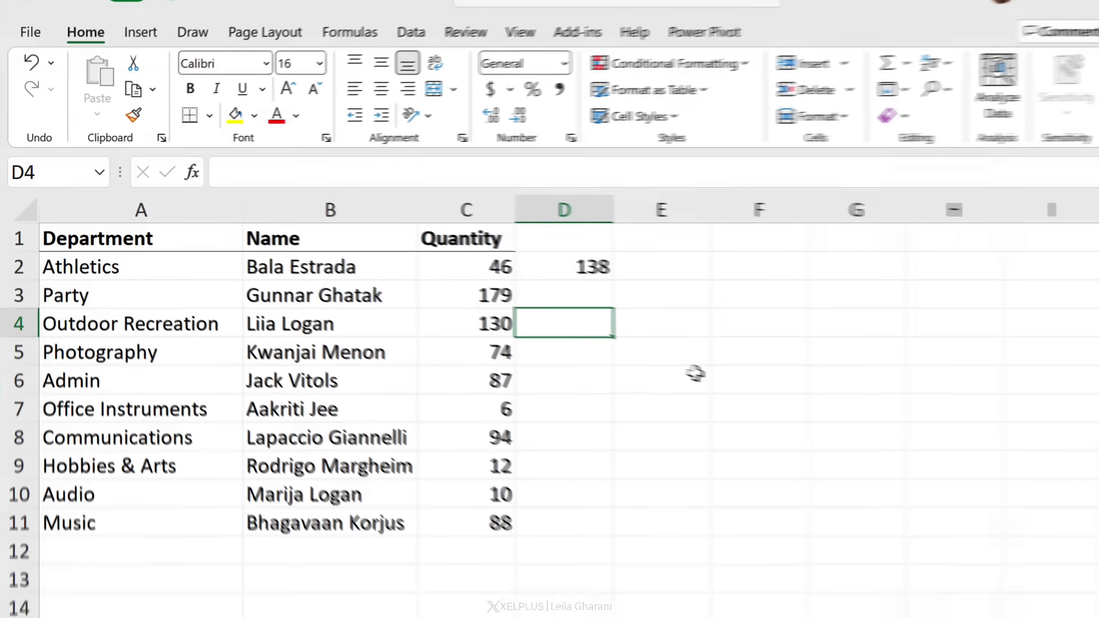
Enter =C2*2 in D2 so it shows 92.
{"action": "key", "text": "Up"}
{"action": "key", "text": "Up"}
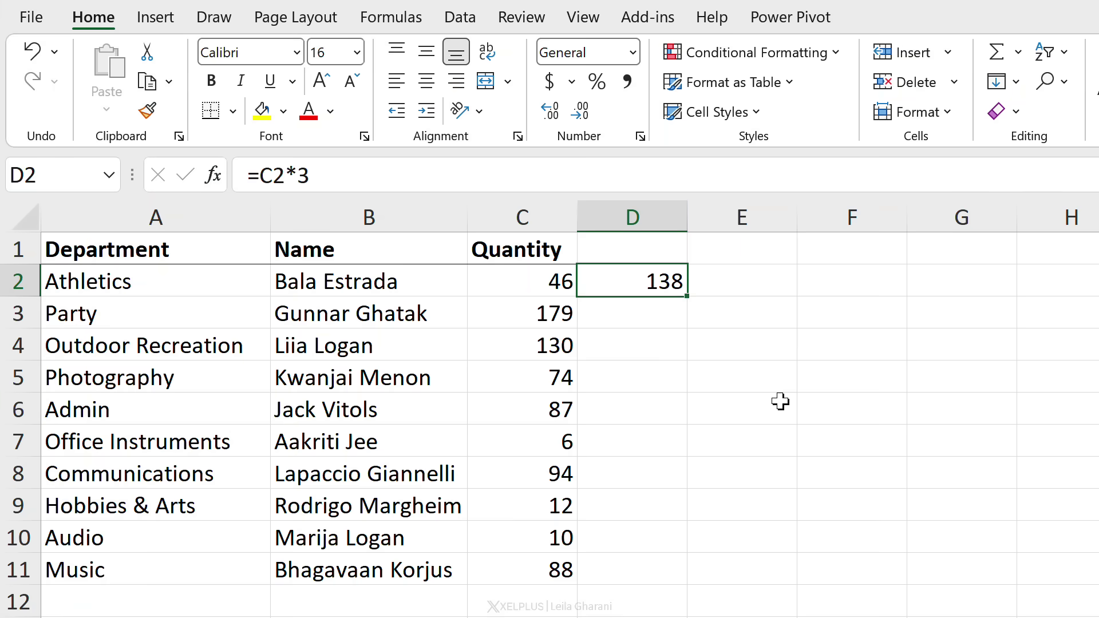
{"action": "type", "text": "="}
{"action": "left_click", "coordinate": [542, 279]}
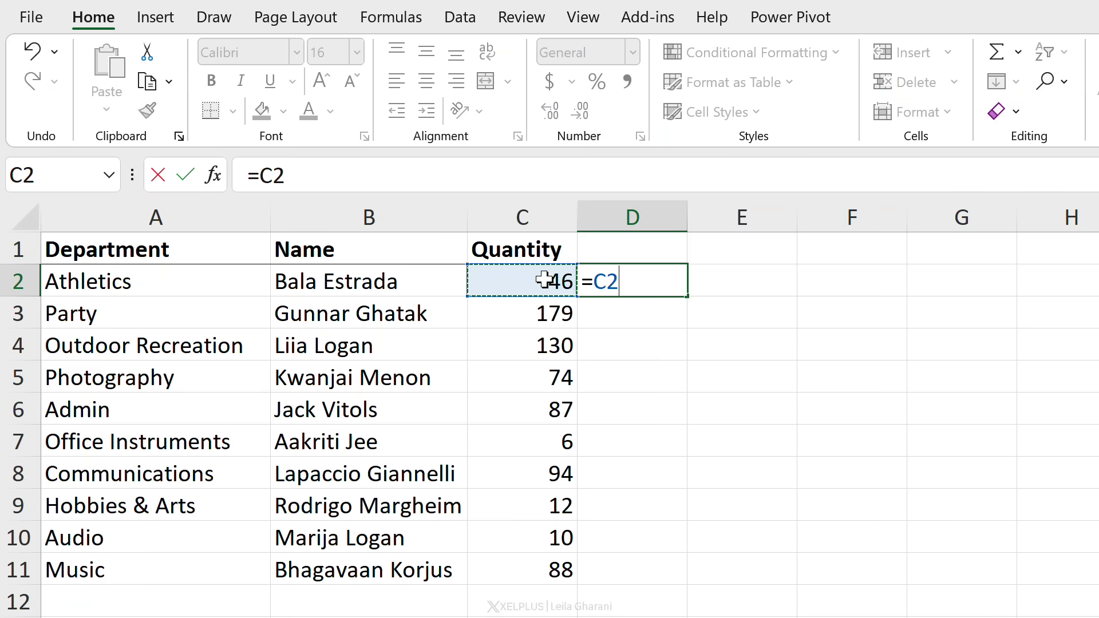
{"action": "type", "text": "*2"}
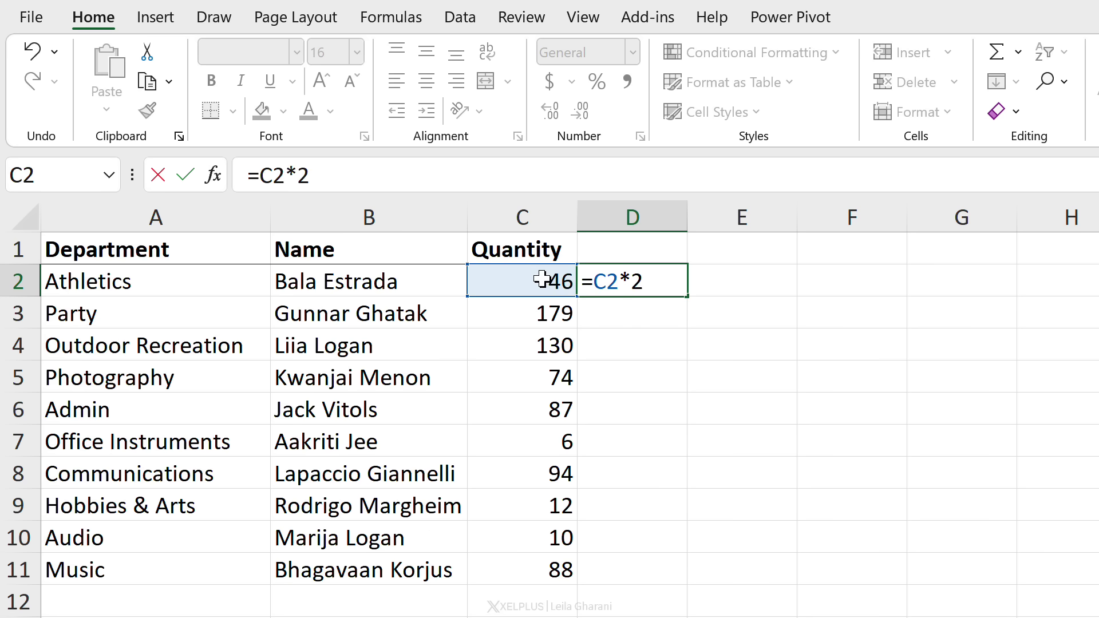
{"action": "key", "text": "Return"}
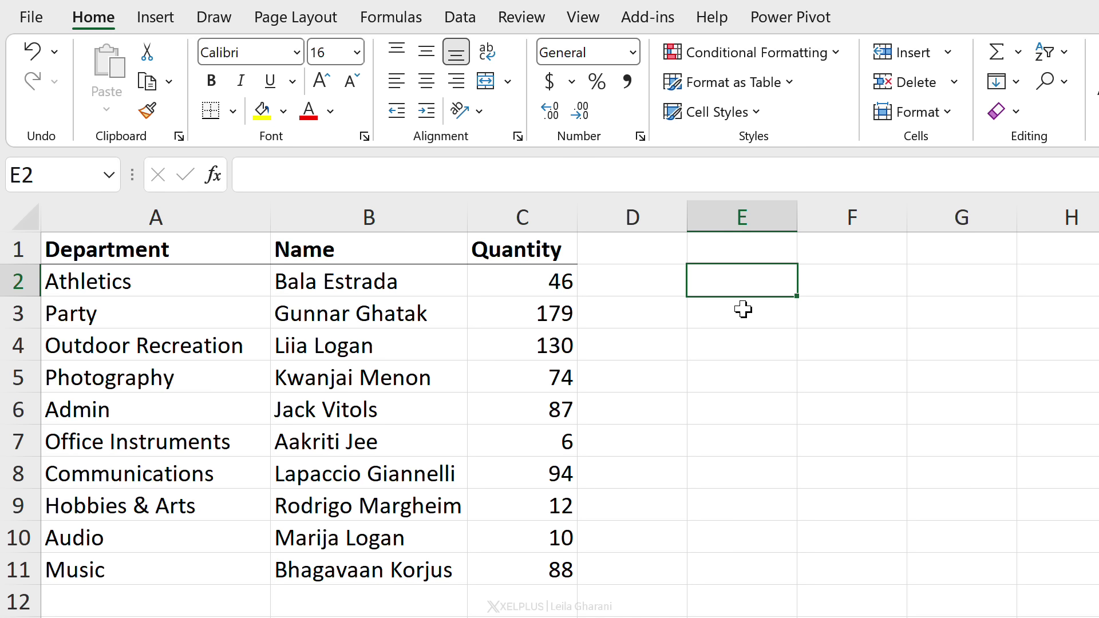
Enter the misspelled text 'OfficePlus Headqurters' in E2.
{"action": "type", "text": "Office"}
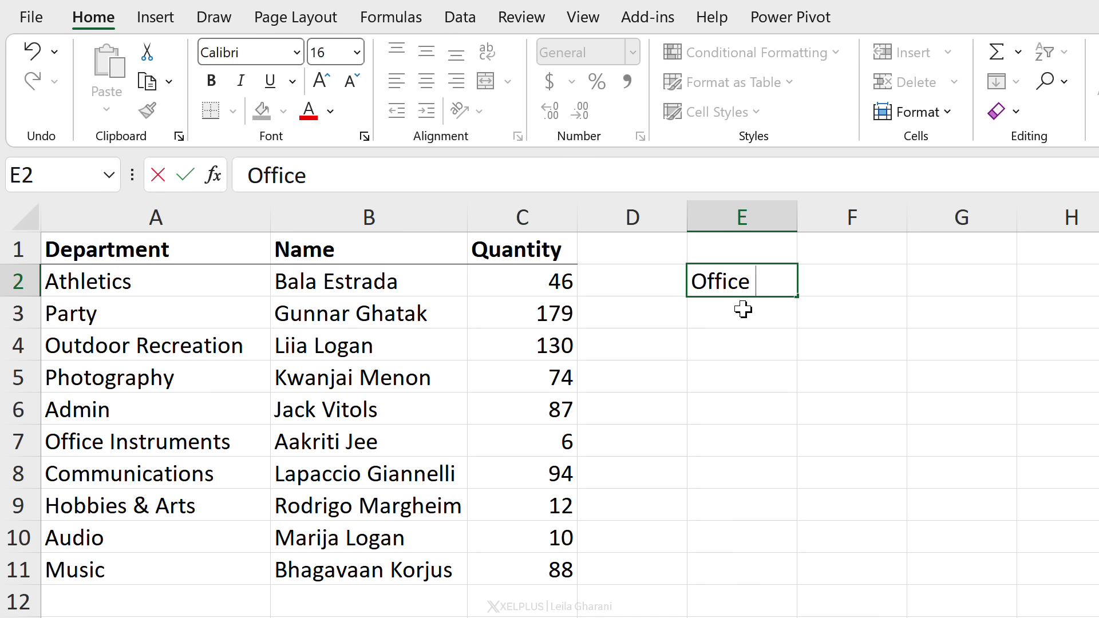
{"action": "key", "text": "BackSpace"}
{"action": "type", "text": "Plus Hea"}
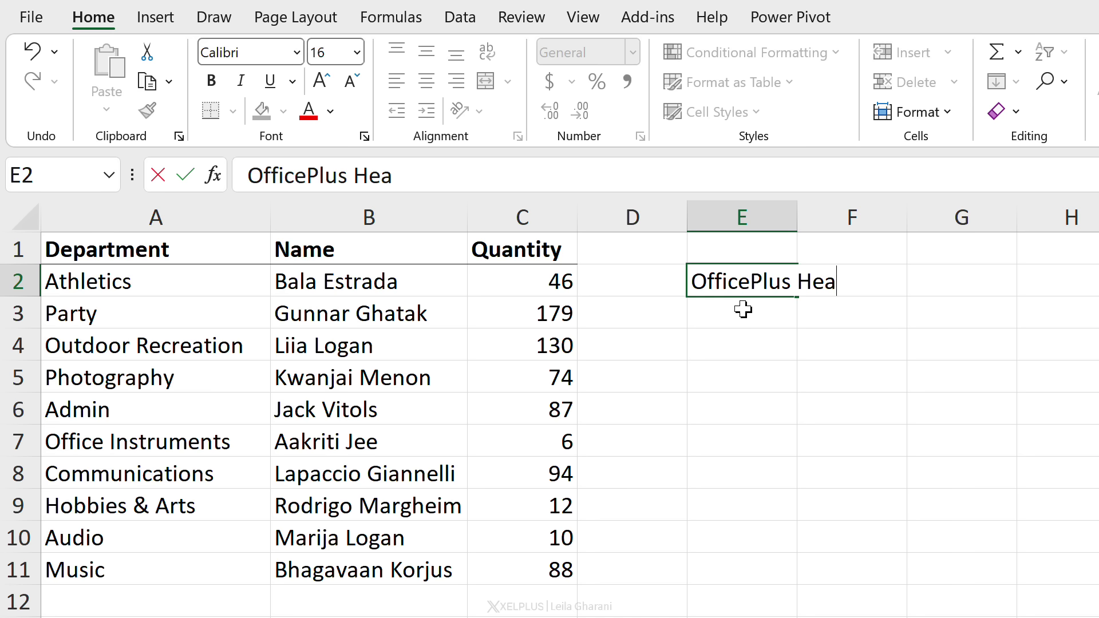
{"action": "type", "text": "dqurters"}
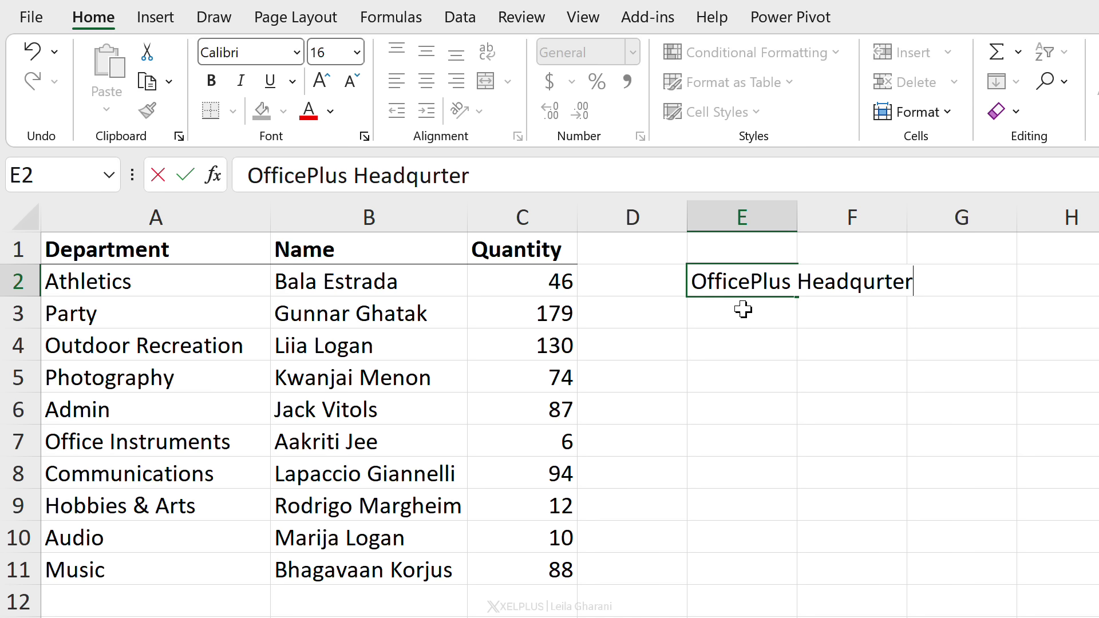
{"action": "key", "text": "ctrl+Return"}
{"action": "left_click", "coordinate": [765, 320]}
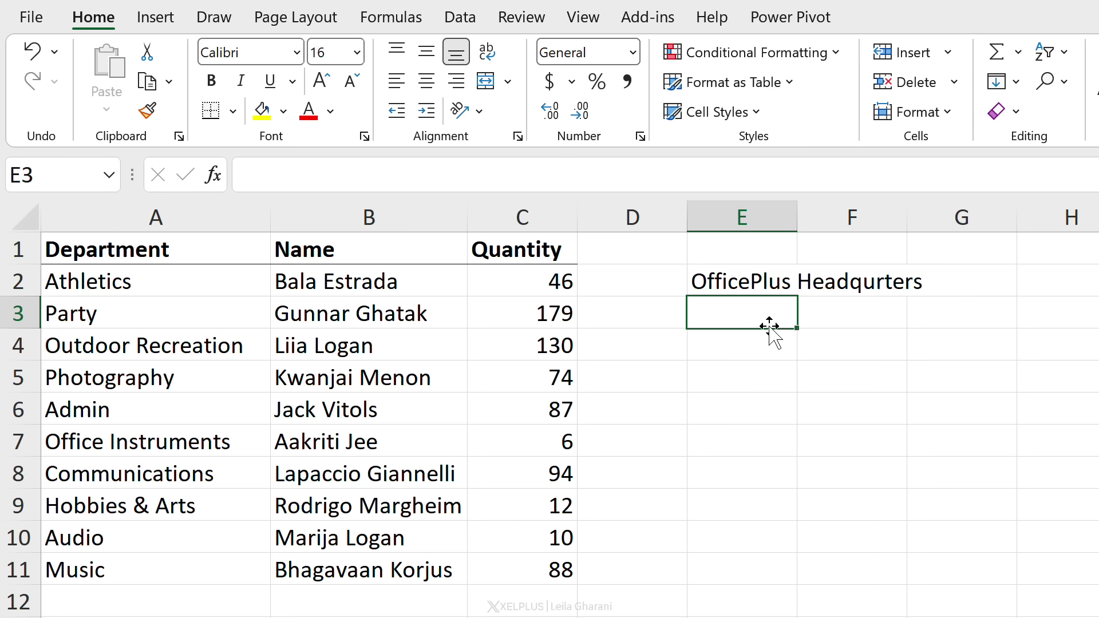
{"action": "left_click", "coordinate": [741, 285]}
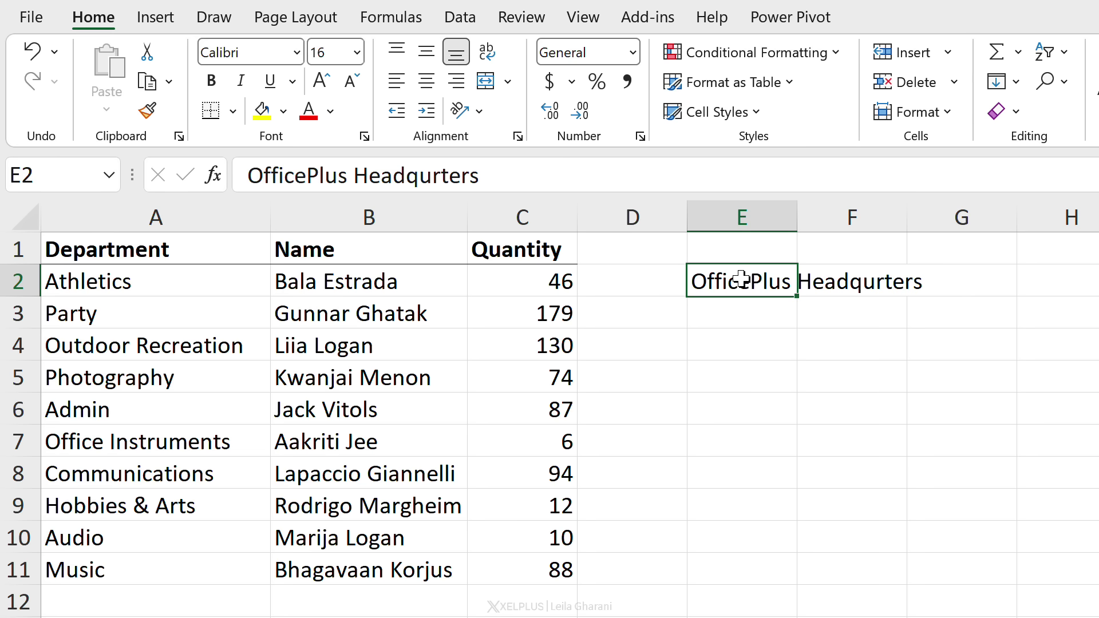
Open the AutoCorrect Options dialog from Excel's Proofing settings.
{"action": "left_click", "coordinate": [30, 18]}
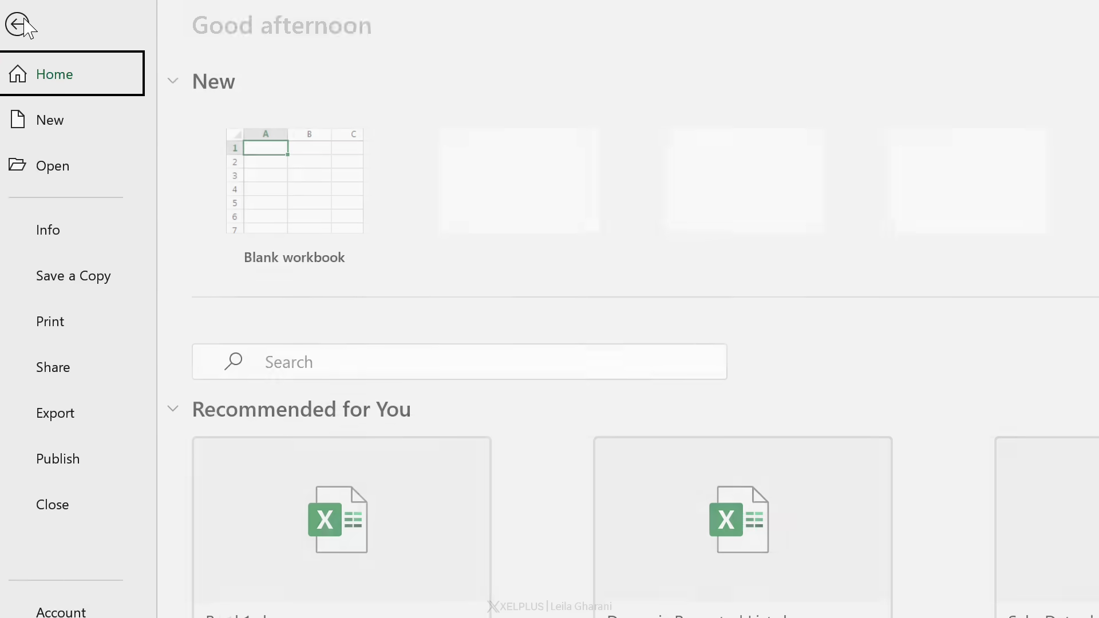
{"action": "left_click", "coordinate": [101, 594]}
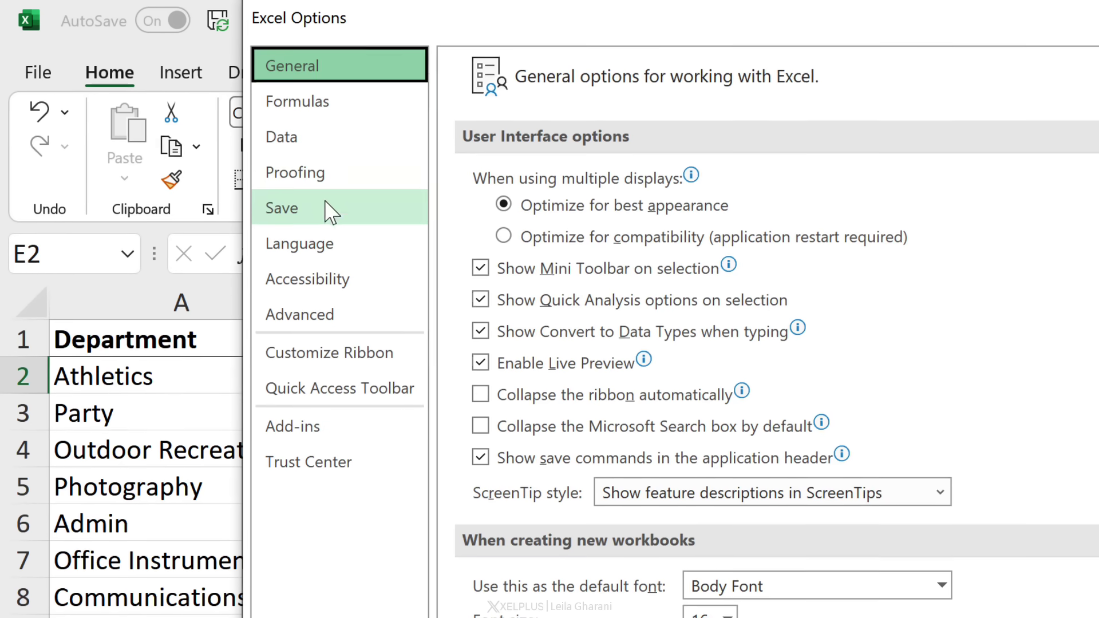
{"action": "left_click", "coordinate": [302, 72]}
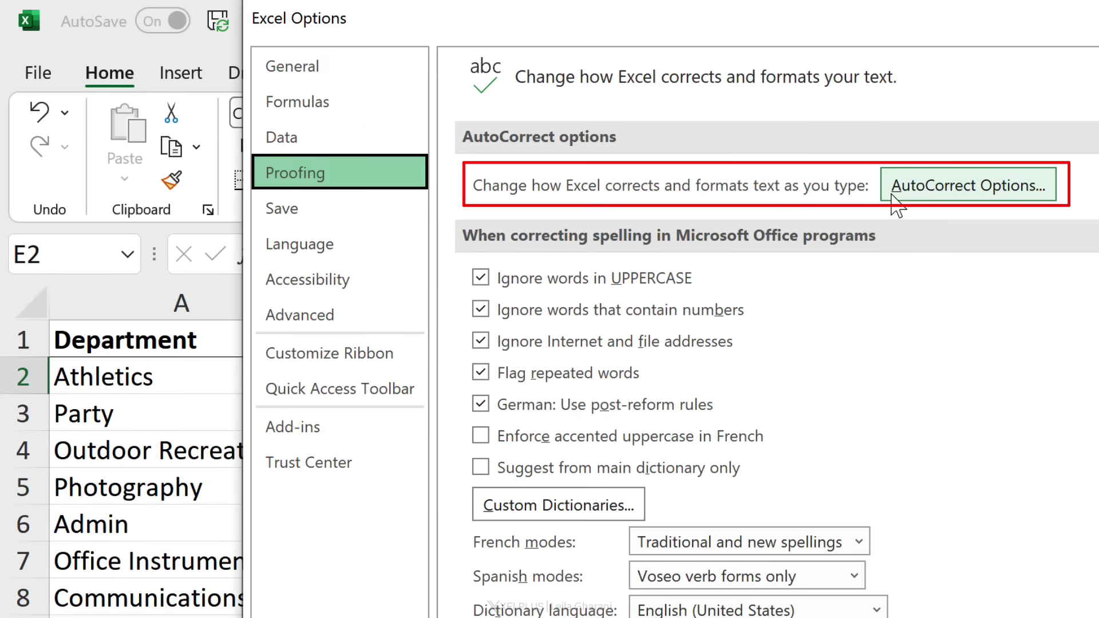
{"action": "left_click", "coordinate": [929, 195]}
{"action": "left_click_drag", "start_coordinate": [973, 393], "coordinate": [610, 149]}
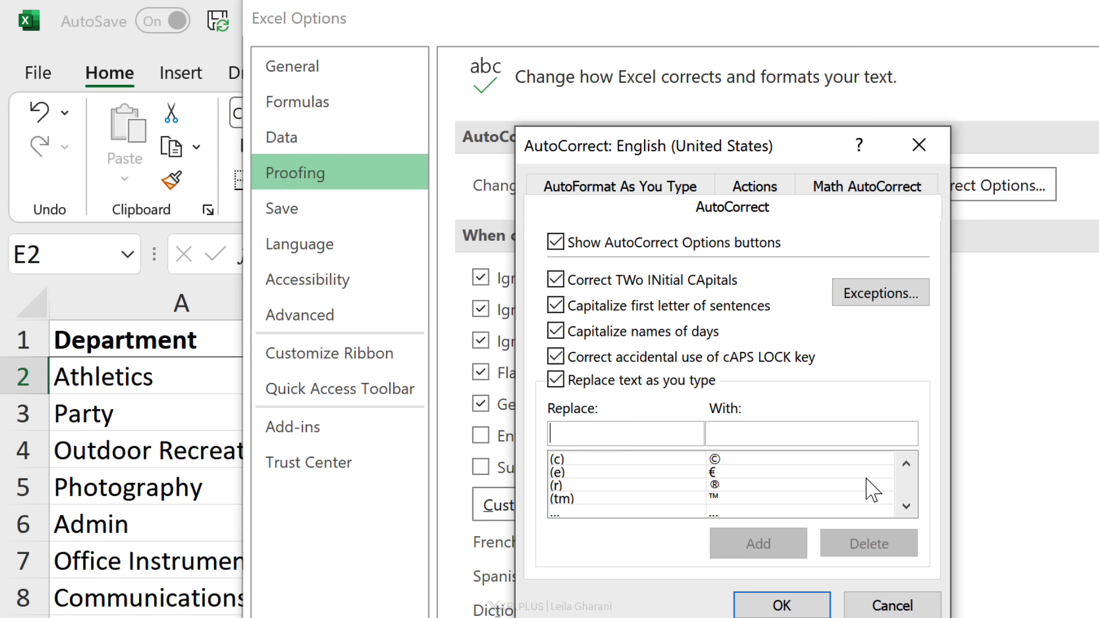
{"action": "left_click_drag", "start_coordinate": [905, 507], "coordinate": [901, 512]}
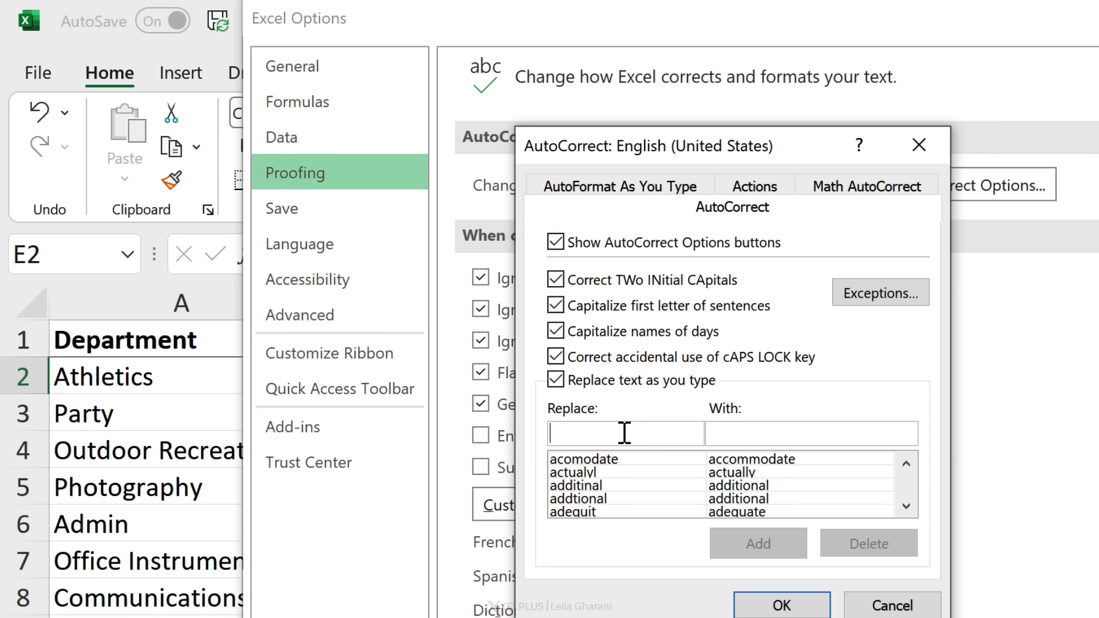
Add an AutoCorrect entry replacing 'op' with 'OfficePlus Headquarters'.
{"action": "type", "text": "op"}
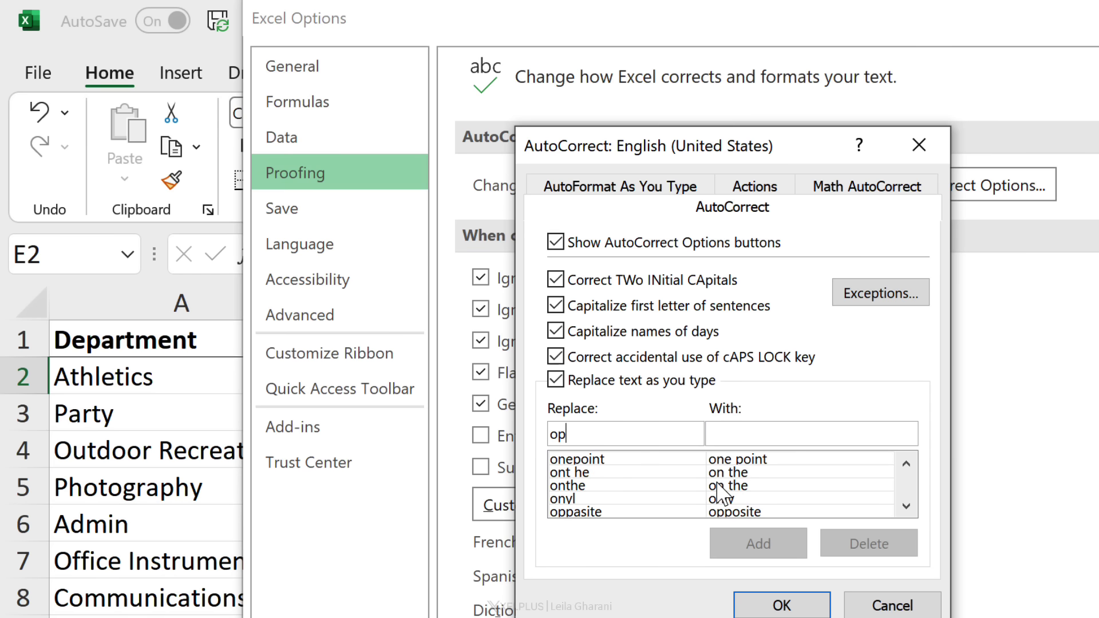
{"action": "left_click", "coordinate": [740, 433]}
{"action": "type", "text": "O"}
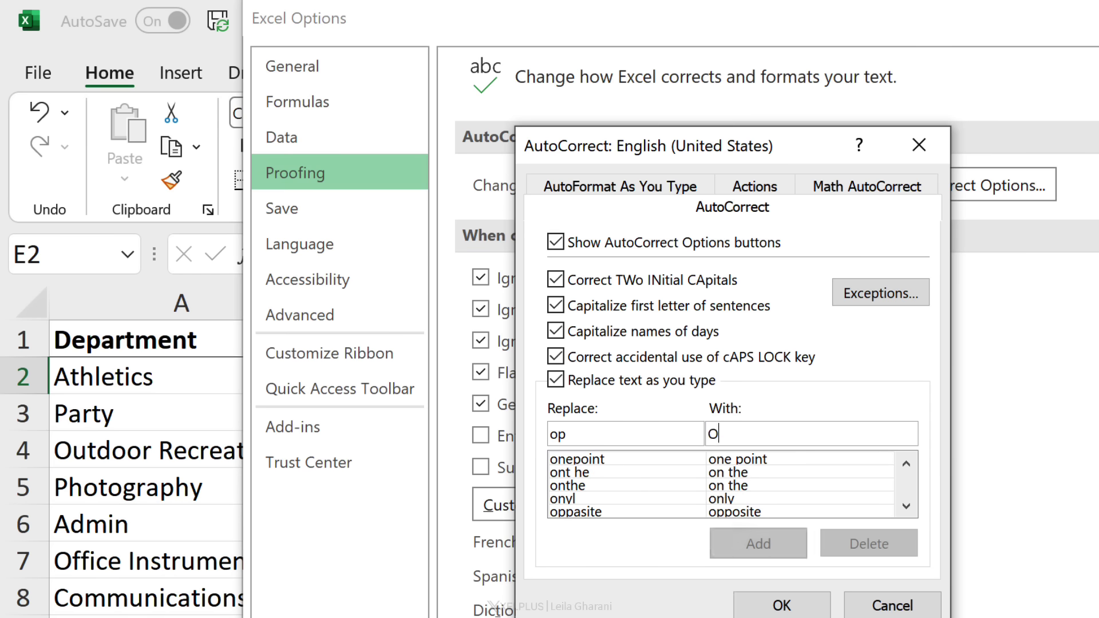
{"action": "type", "text": "fficePlus He"}
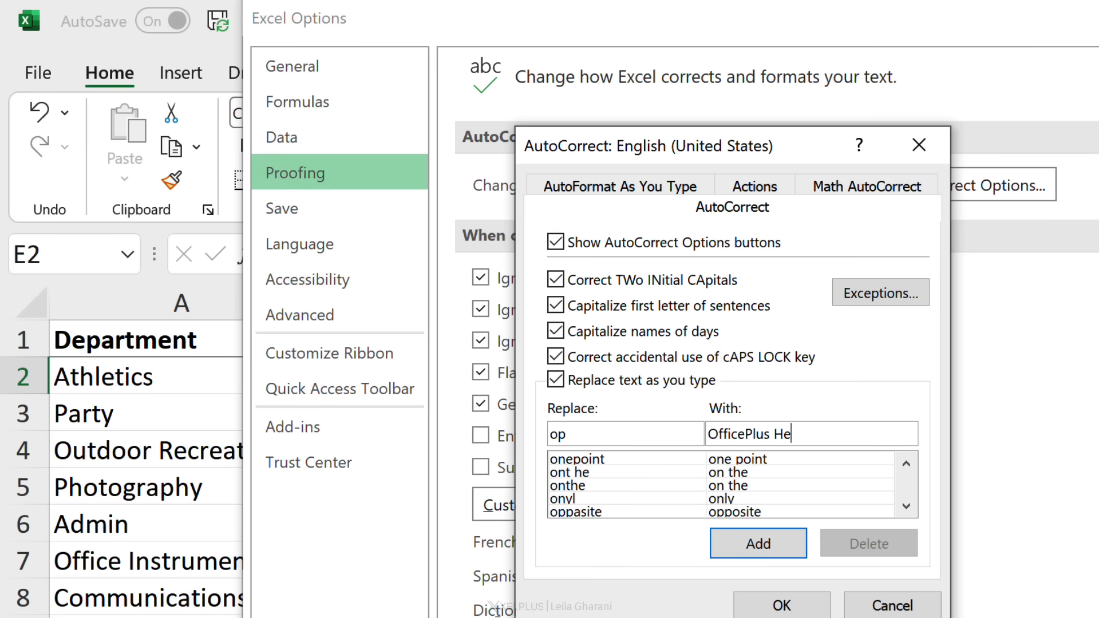
{"action": "type", "text": "adquarters"}
{"action": "left_click", "coordinate": [785, 542]}
Expand 'op' to OfficePlus Headquarters in E6, then in A1 of a new blank workbook.
{"action": "left_click", "coordinate": [781, 605]}
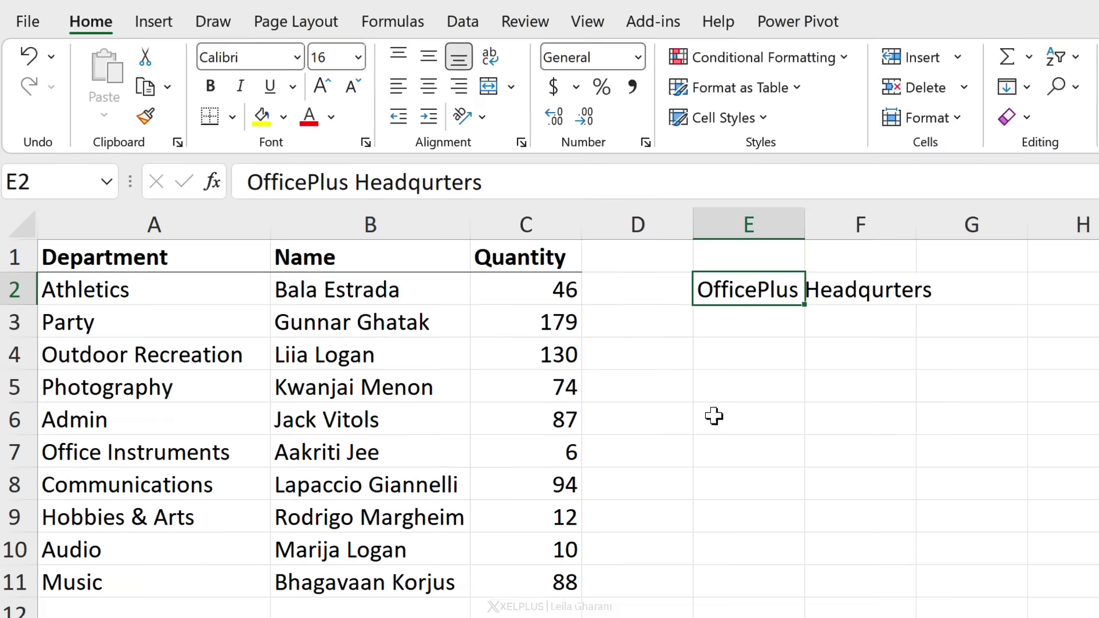
{"action": "left_click", "coordinate": [714, 416]}
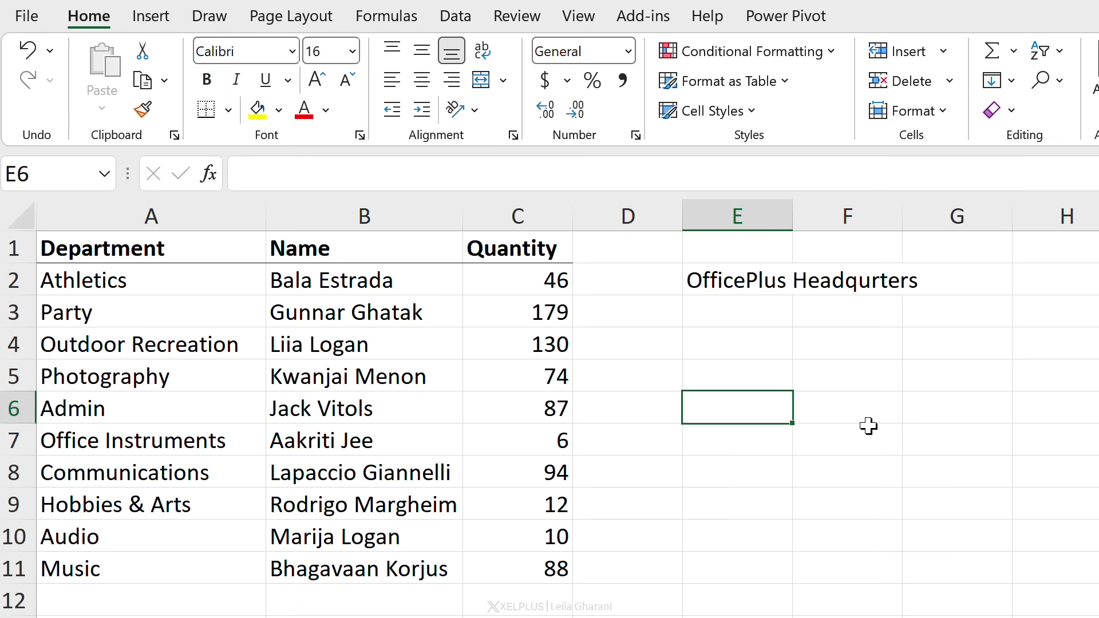
{"action": "type", "text": "op"}
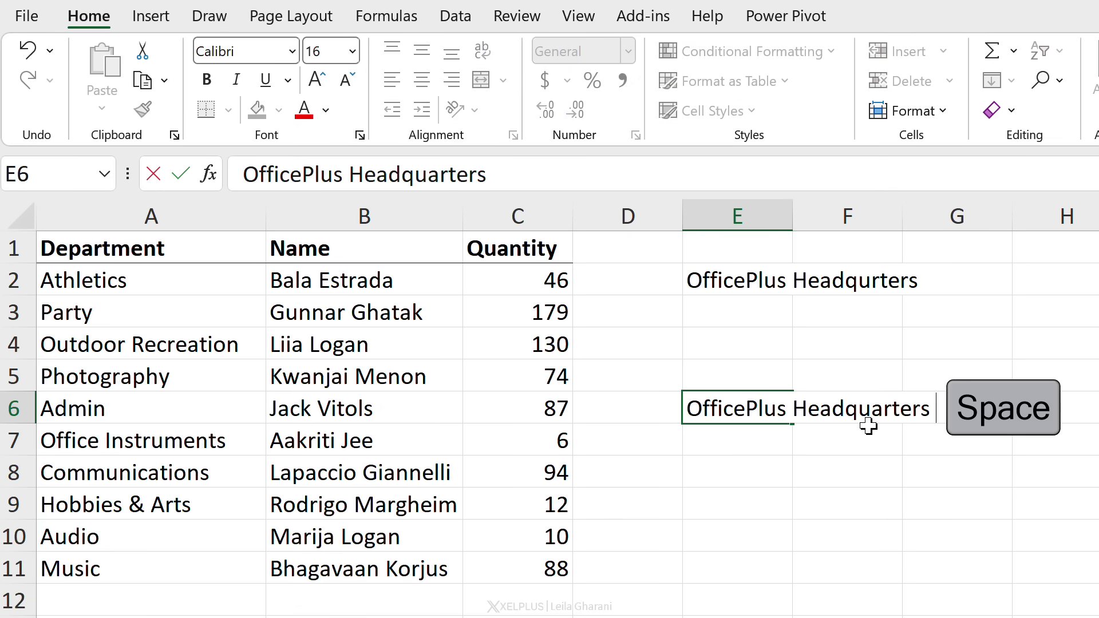
{"action": "key", "text": "ctrl+Return"}
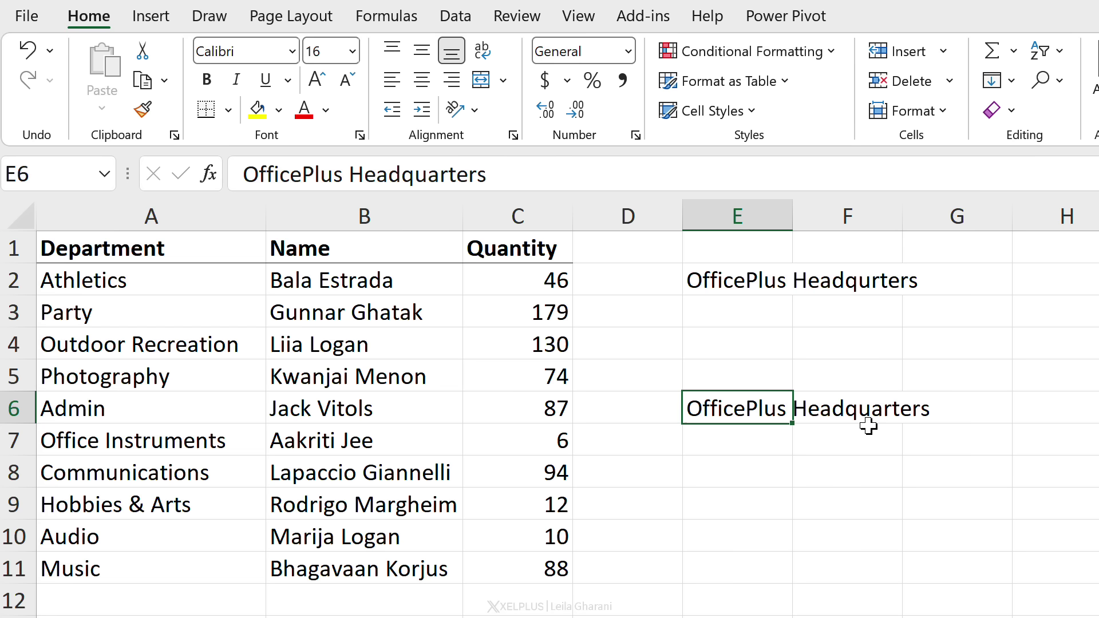
{"action": "key", "text": "Down"}
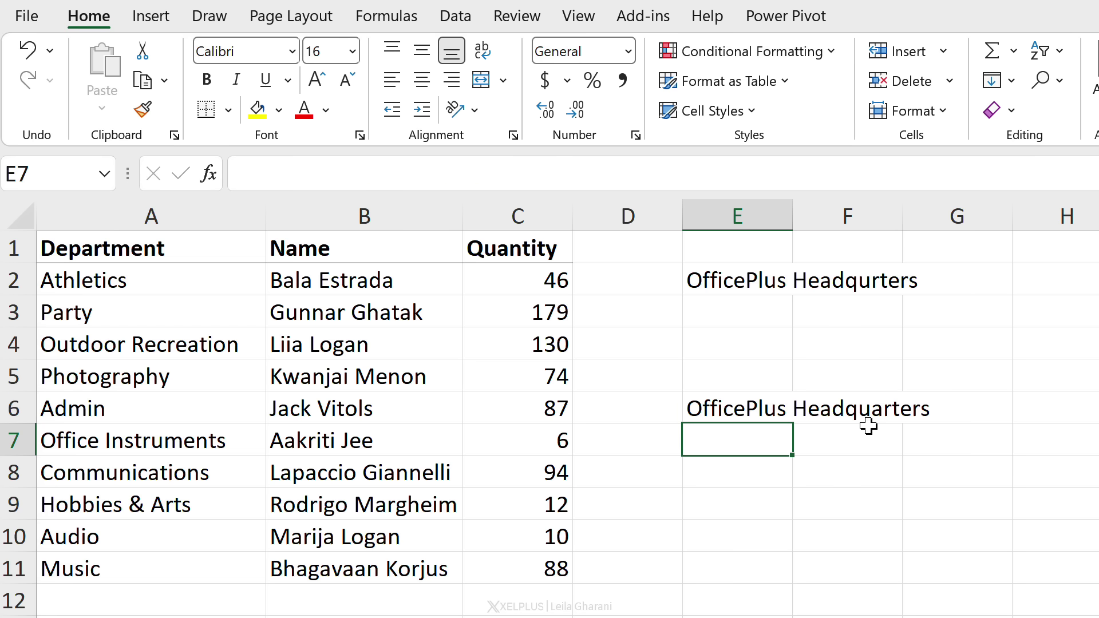
{"action": "key", "text": "ctrl+n"}
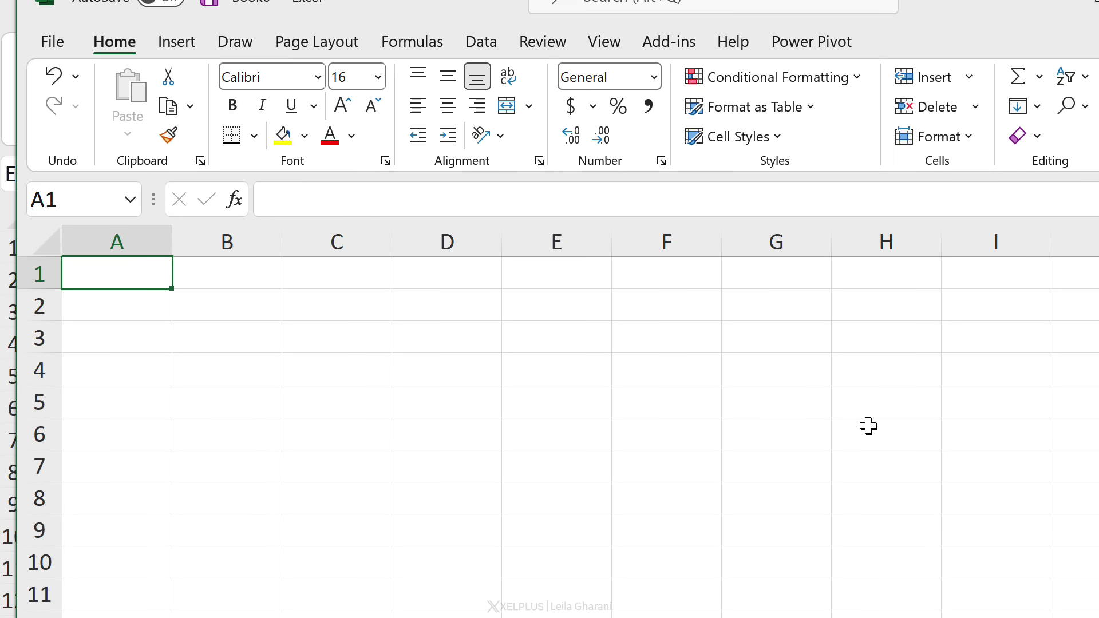
{"action": "type", "text": "op"}
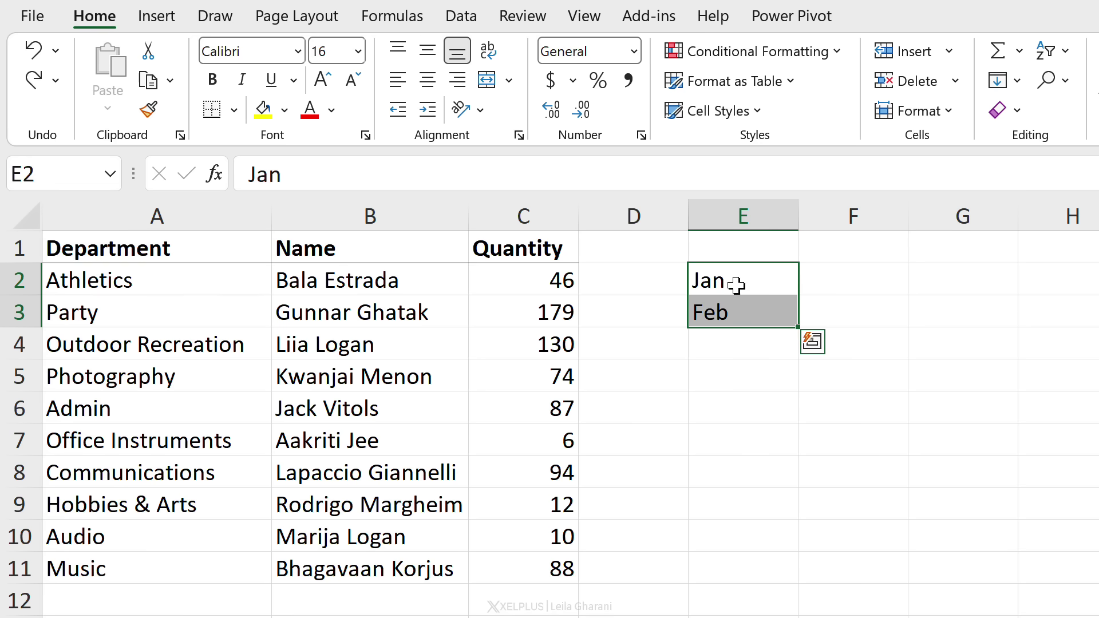
Fill the month series Jan to Nov down column E and select A1:A11.
{"action": "left_click_drag", "start_coordinate": [798, 328], "coordinate": [794, 616]}
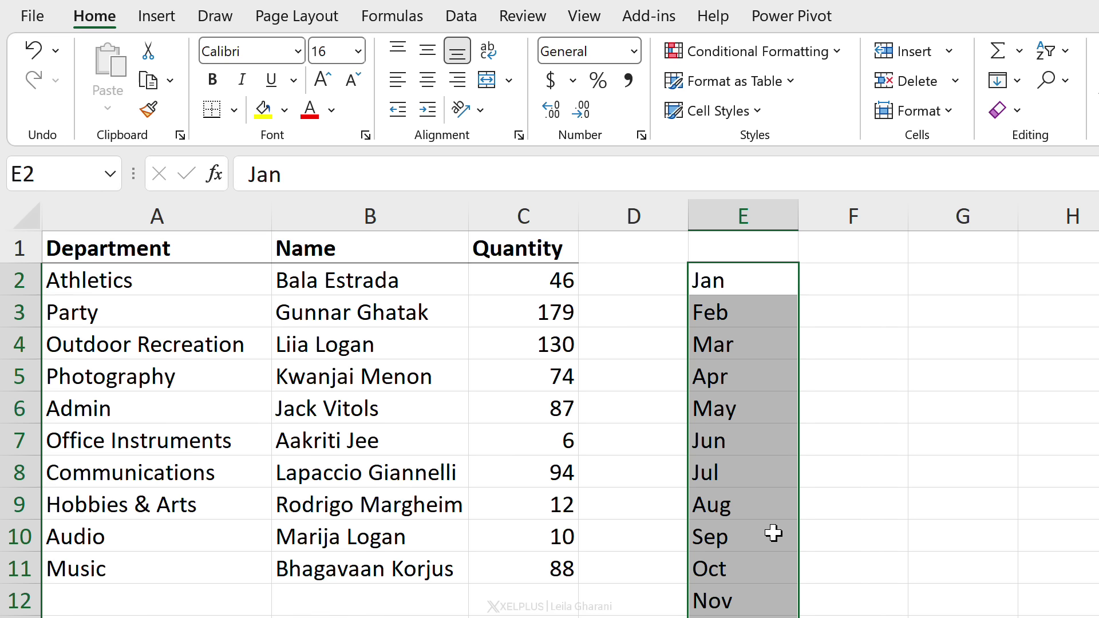
{"action": "left_click_drag", "start_coordinate": [143, 247], "coordinate": [120, 573]}
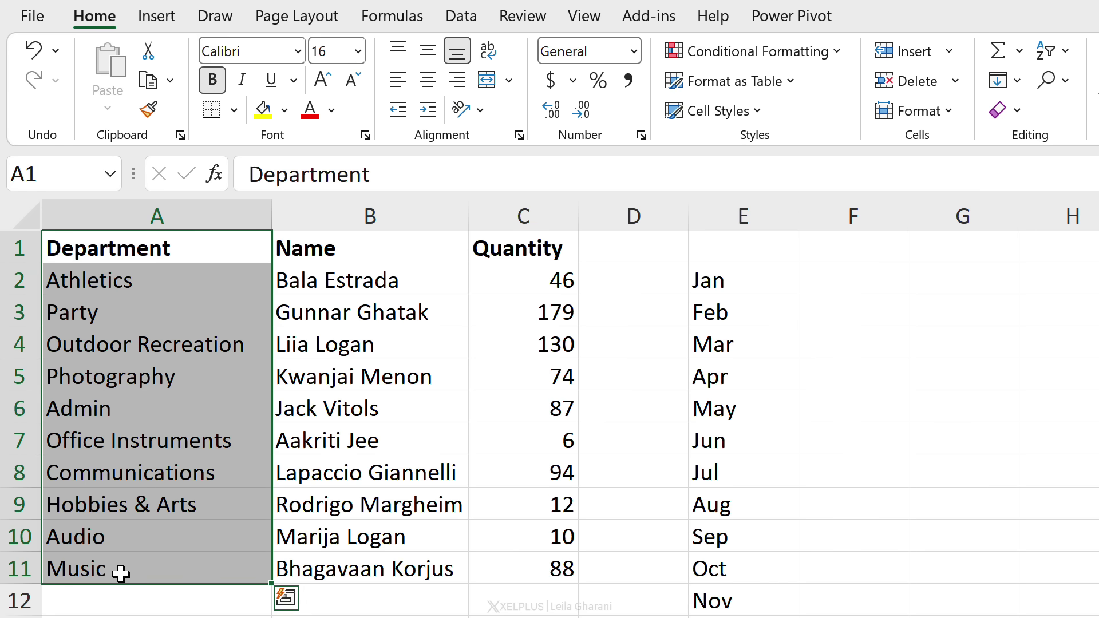
Open the Custom Lists editor in Advanced options and clear the stray list entries.
{"action": "left_click", "coordinate": [195, 383]}
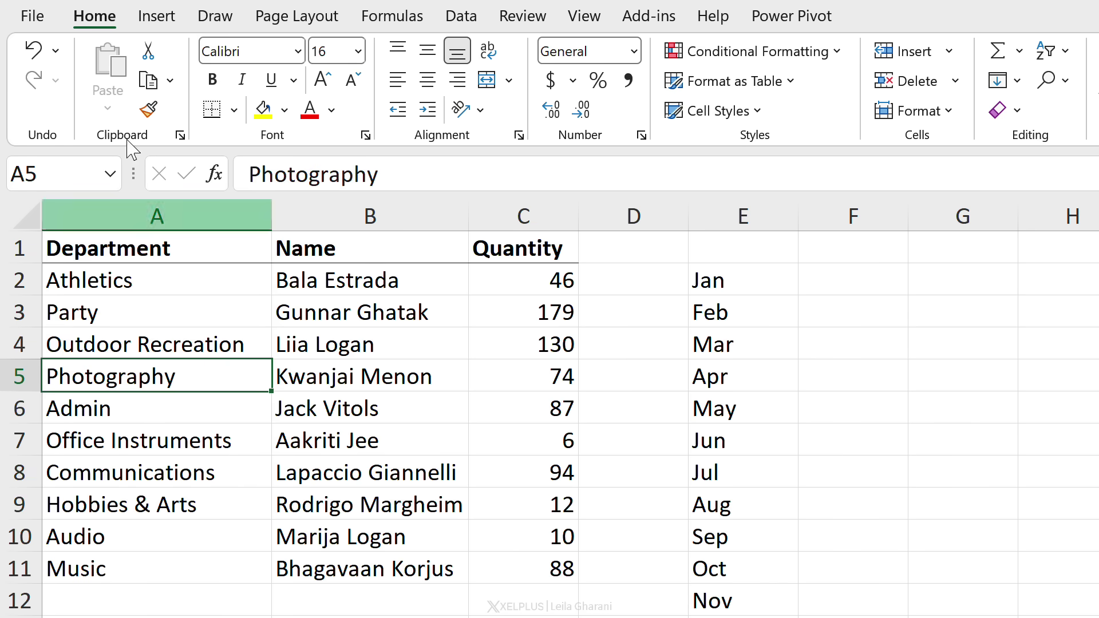
{"action": "left_click", "coordinate": [49, 14]}
{"action": "left_click", "coordinate": [86, 590]}
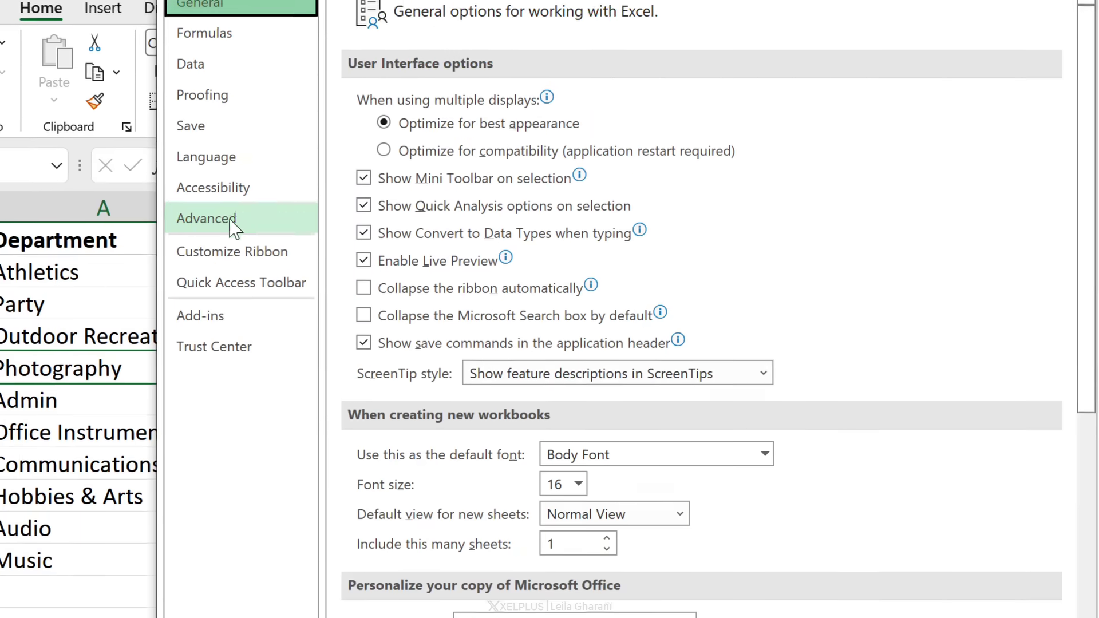
{"action": "left_click", "coordinate": [259, 101]}
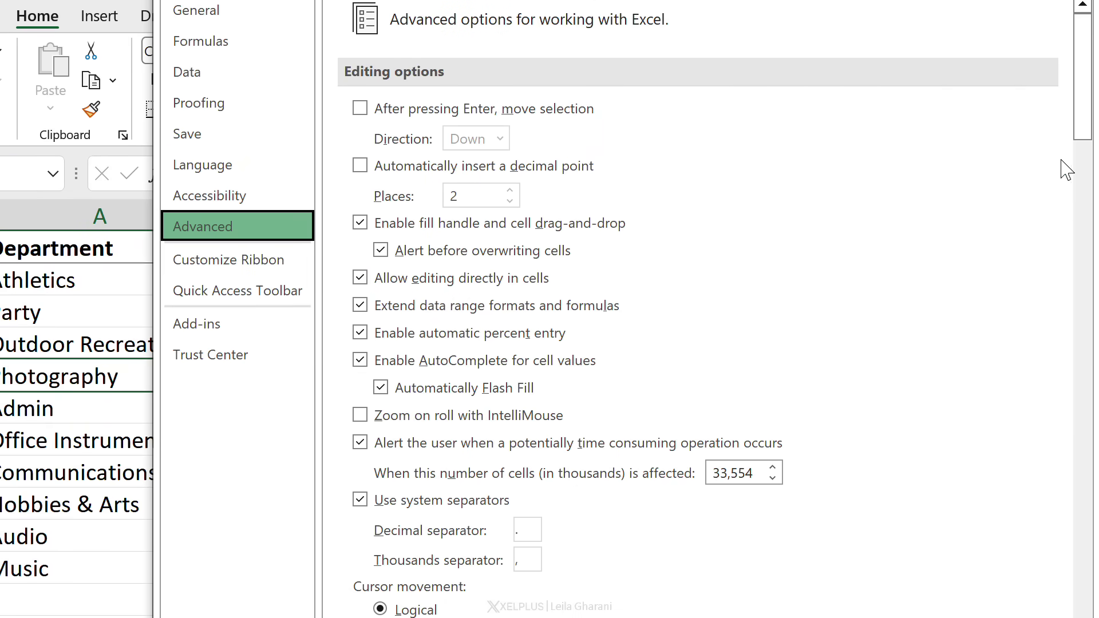
{"action": "left_click_drag", "start_coordinate": [1083, 85], "coordinate": [1083, 613]}
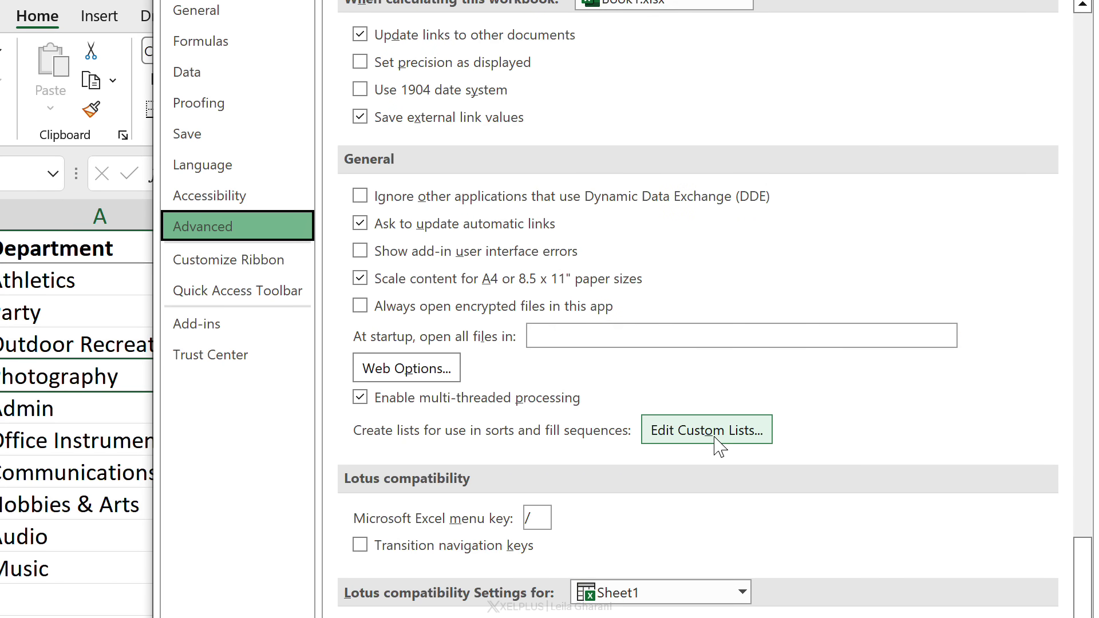
{"action": "left_click", "coordinate": [715, 430]}
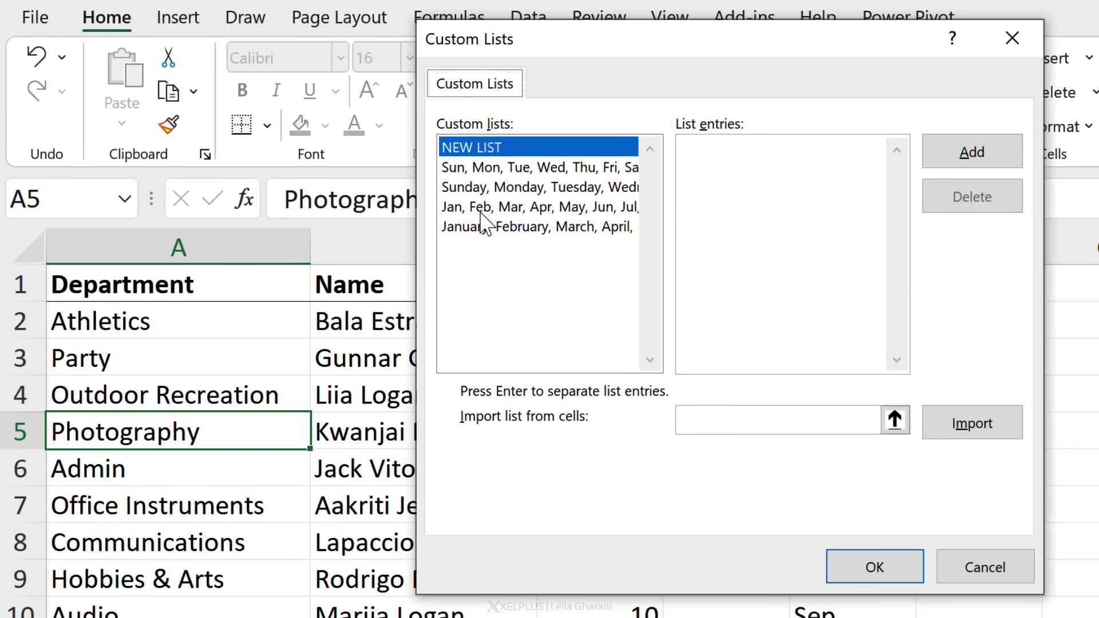
{"action": "left_click", "coordinate": [718, 162]}
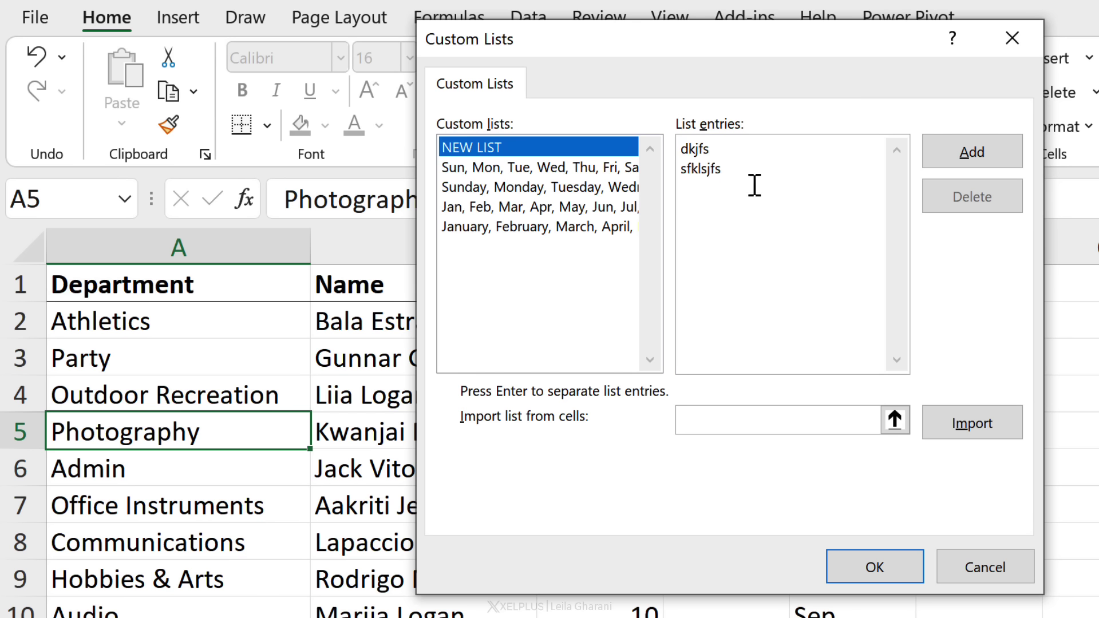
{"action": "left_click_drag", "start_coordinate": [720, 169], "coordinate": [668, 143]}
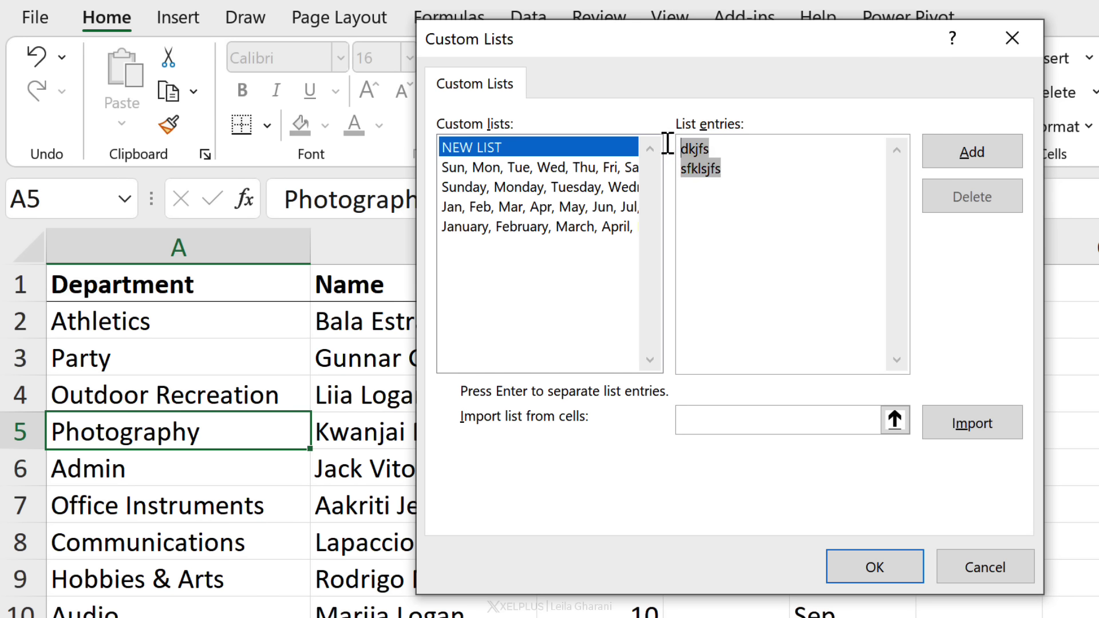
{"action": "key", "text": "Delete"}
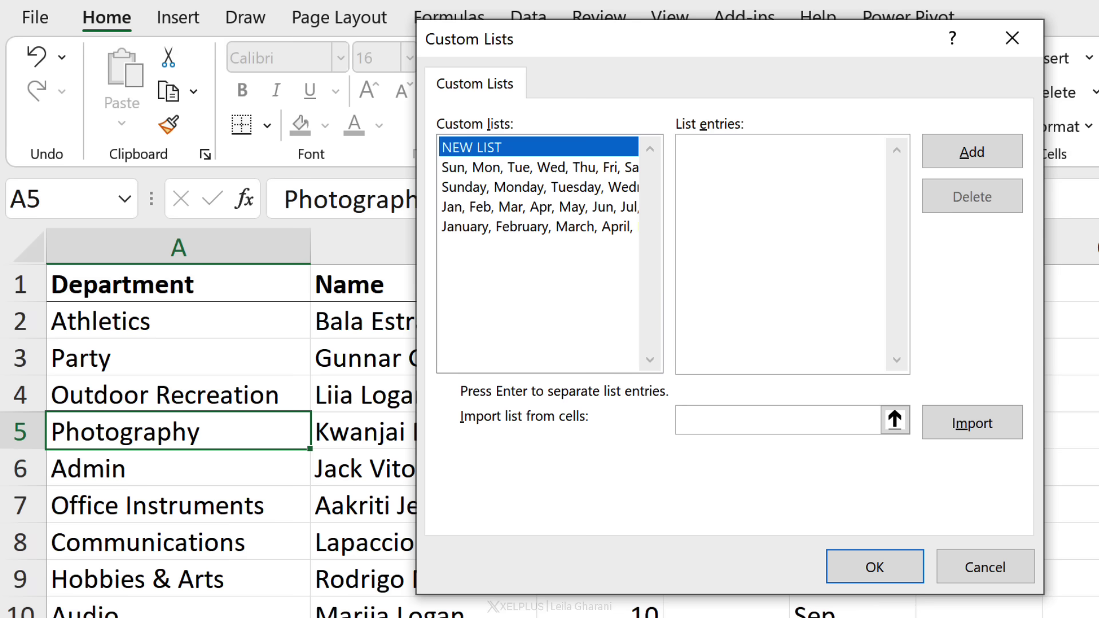
Import $A$1:$A$11, Department through Music, as a new custom list and close Options.
{"action": "left_click", "coordinate": [778, 423]}
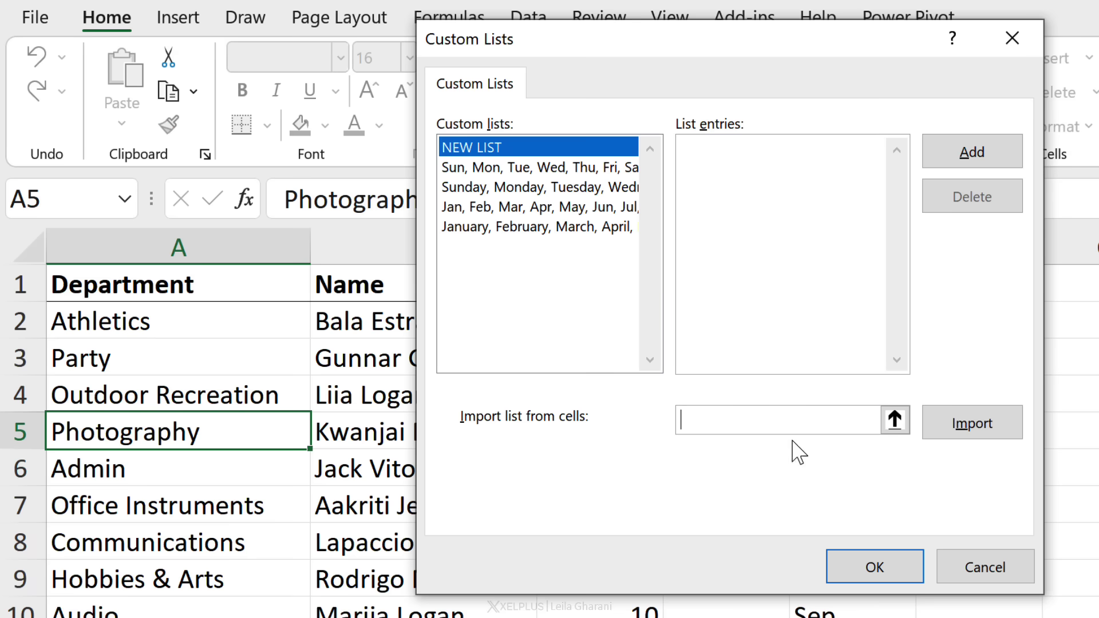
{"action": "left_click", "coordinate": [902, 426]}
{"action": "left_click", "coordinate": [215, 286]}
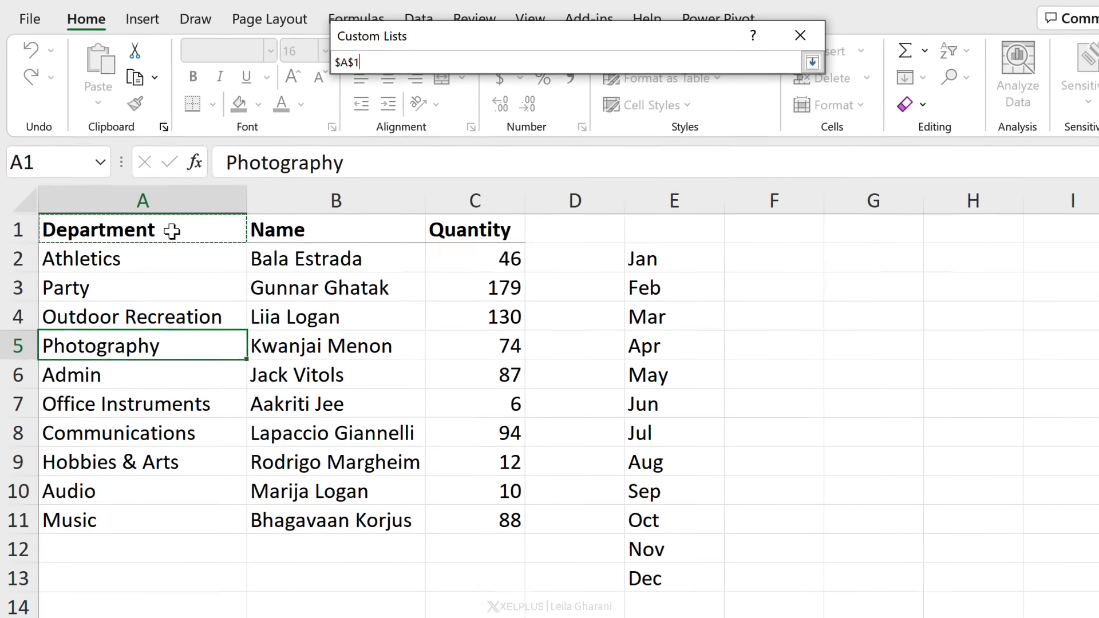
{"action": "left_click_drag", "start_coordinate": [172, 231], "coordinate": [132, 516]}
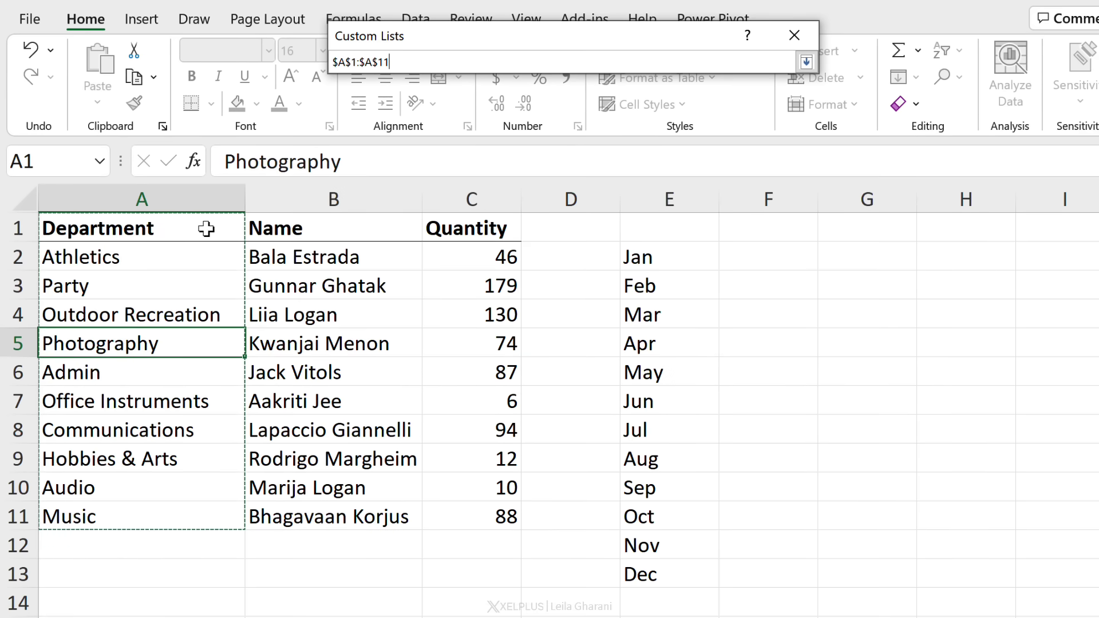
{"action": "left_click", "coordinate": [806, 62]}
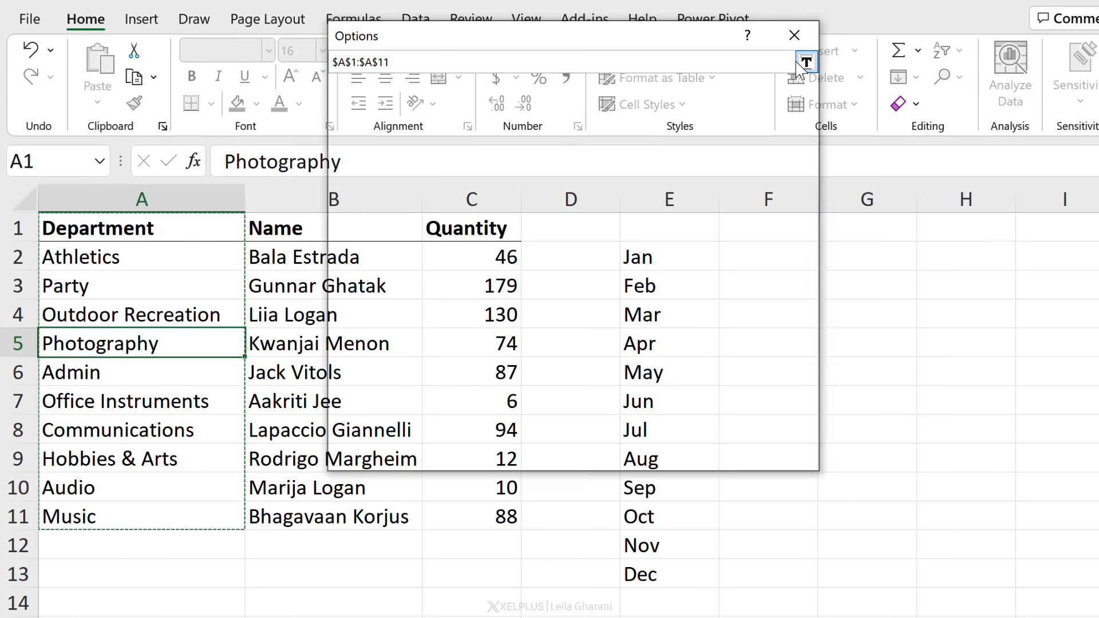
{"action": "left_click", "coordinate": [767, 338]}
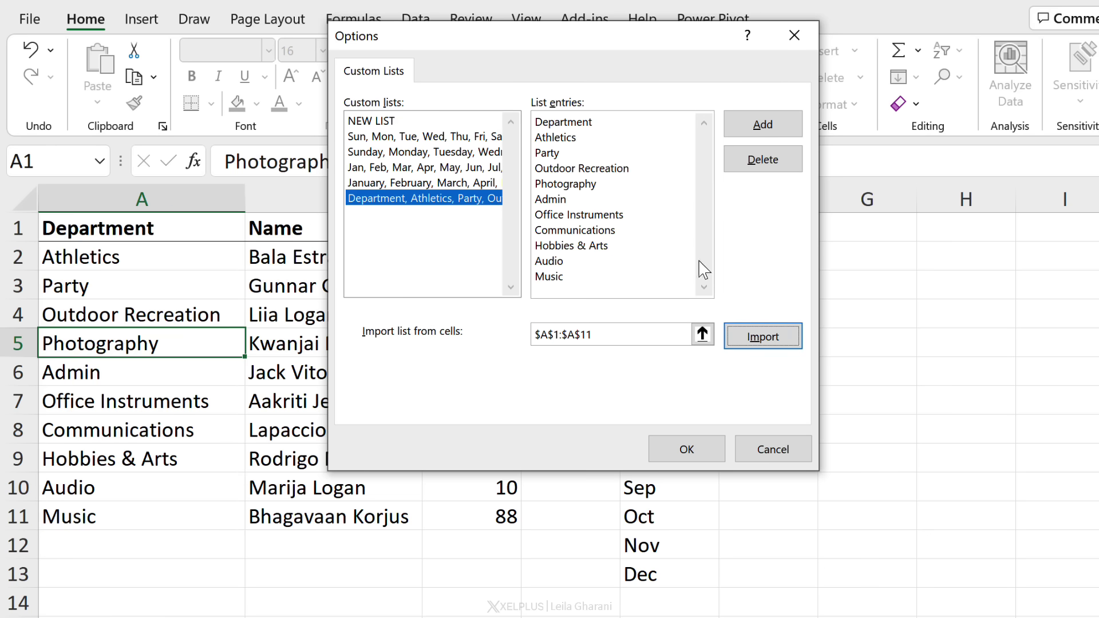
{"action": "left_click", "coordinate": [690, 449]}
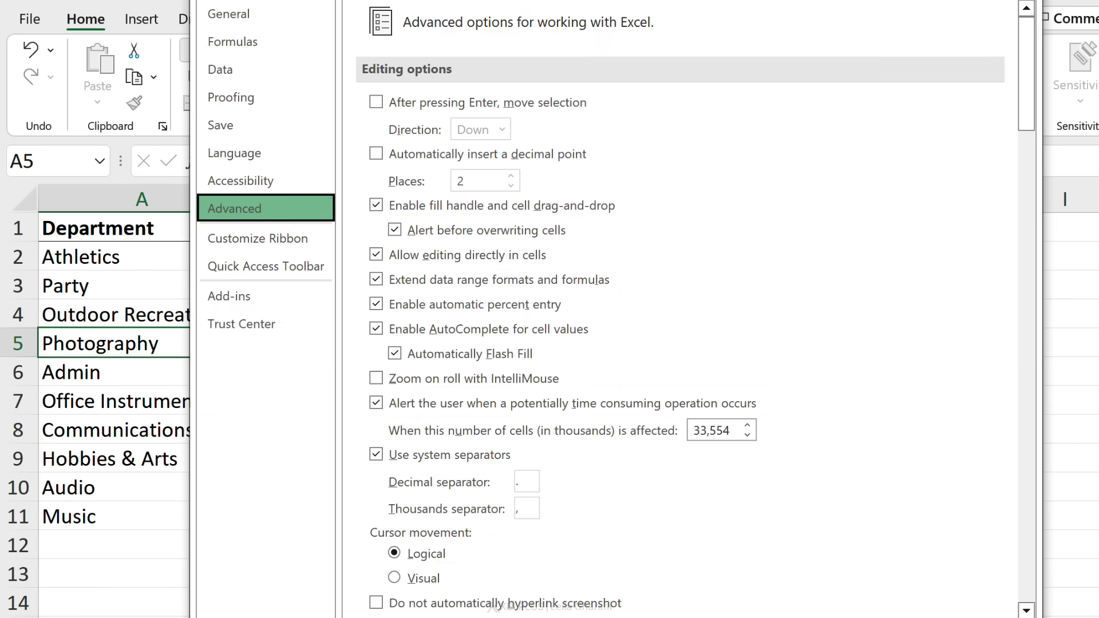
{"action": "key", "text": "Return"}
Fill the custom list down column G from Department in G2, then start a blank workbook.
{"action": "left_click", "coordinate": [823, 261]}
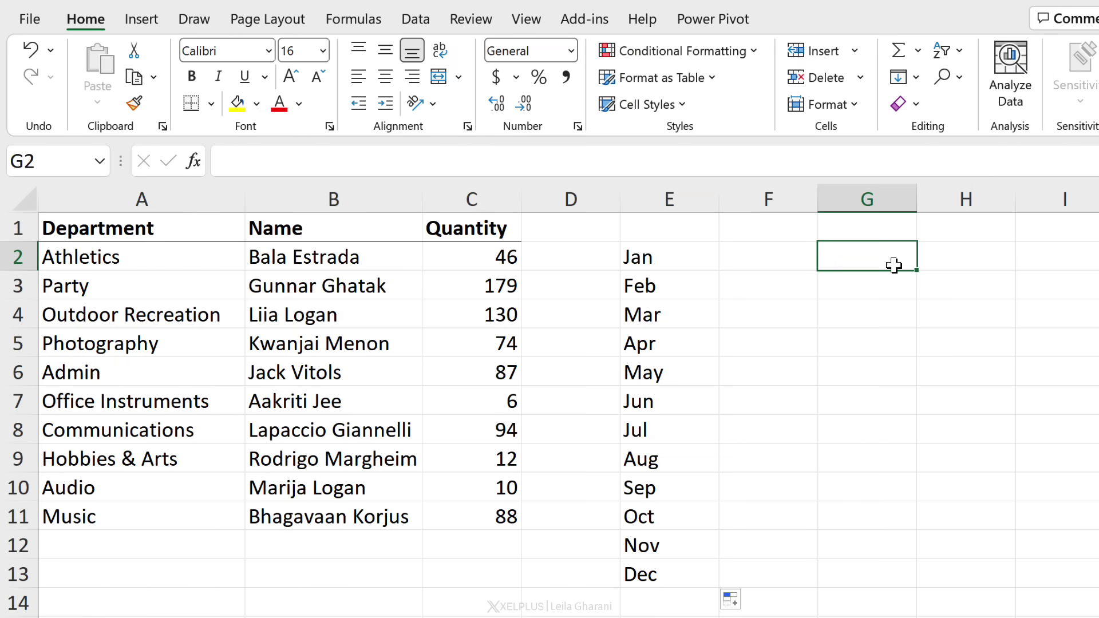
{"action": "type", "text": "Dep"}
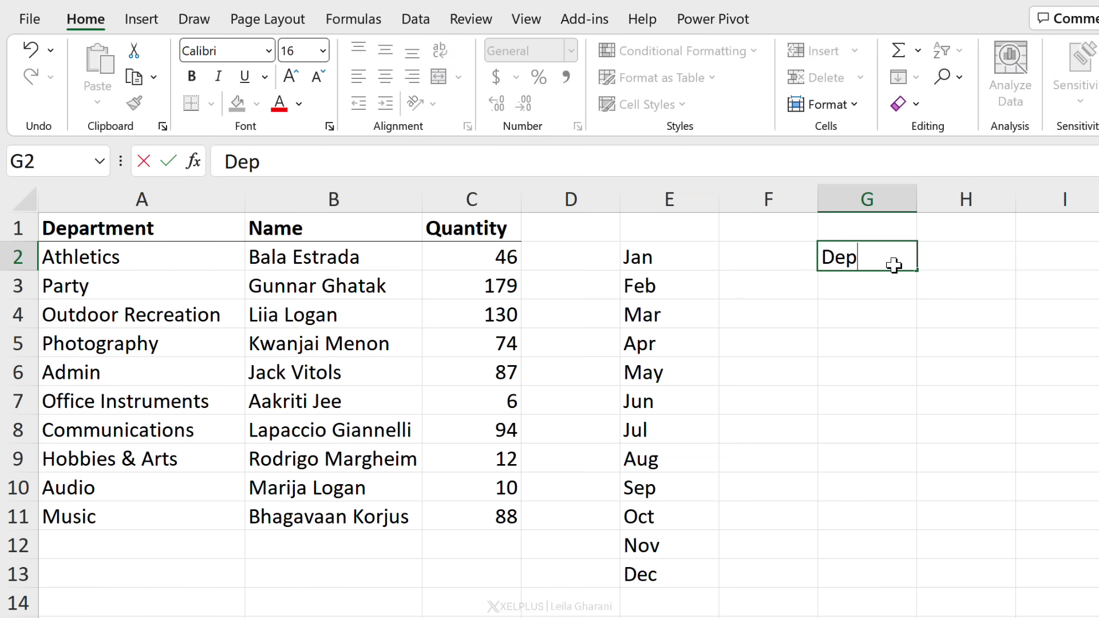
{"action": "type", "text": "artment"}
{"action": "key", "text": "ctrl+Return"}
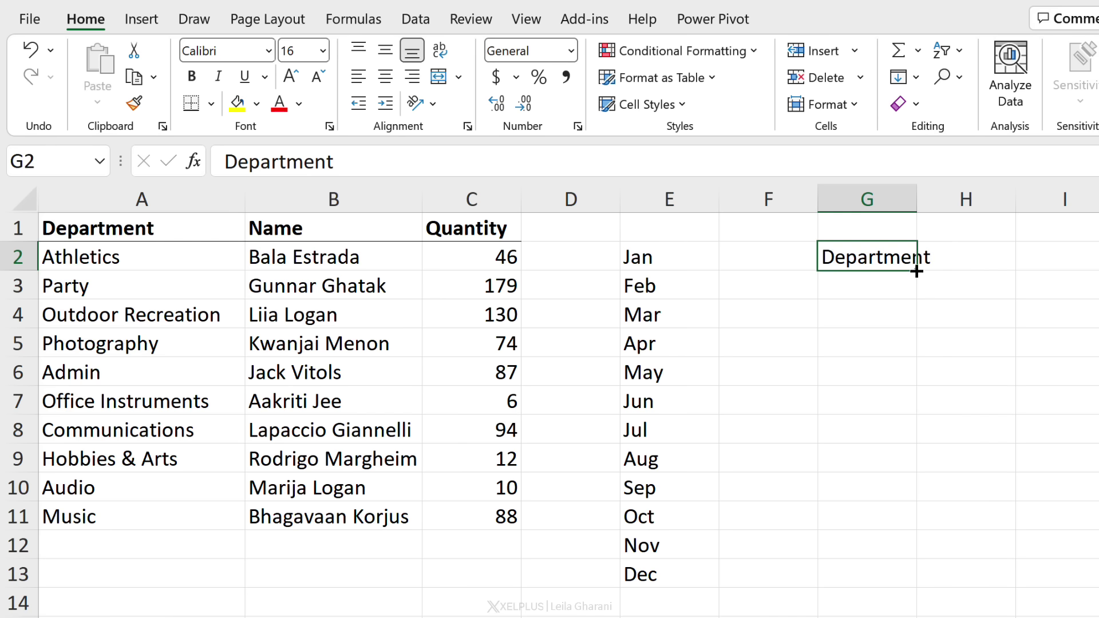
{"action": "left_click_drag", "start_coordinate": [916, 272], "coordinate": [910, 584]}
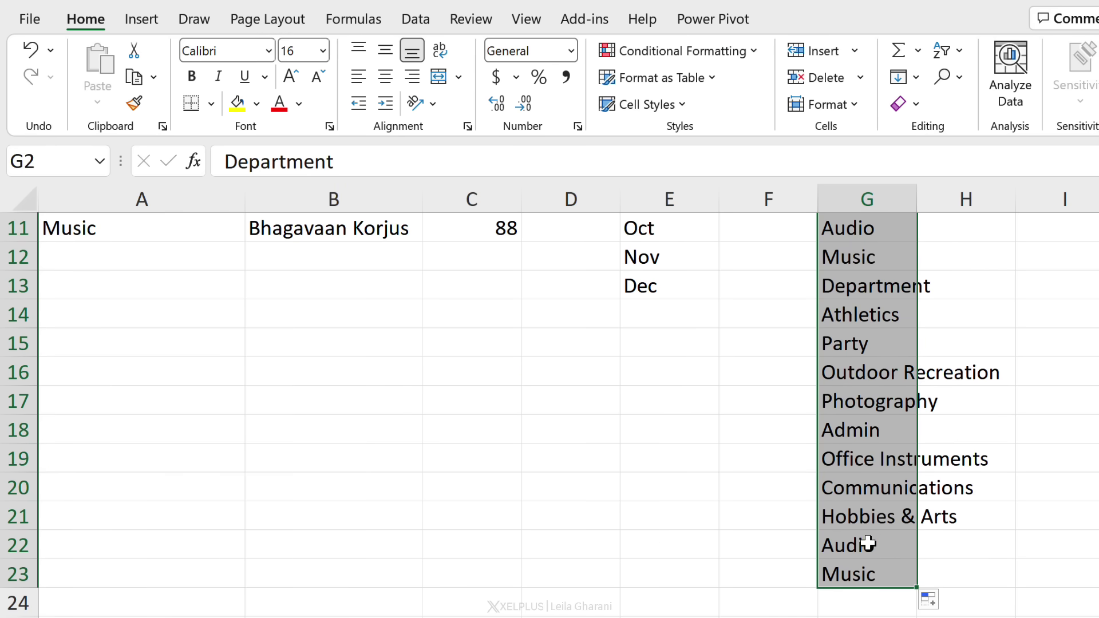
{"action": "scroll", "coordinate": [869, 544], "scroll_direction": "up", "scroll_amount": 4}
{"action": "left_click", "coordinate": [854, 289]}
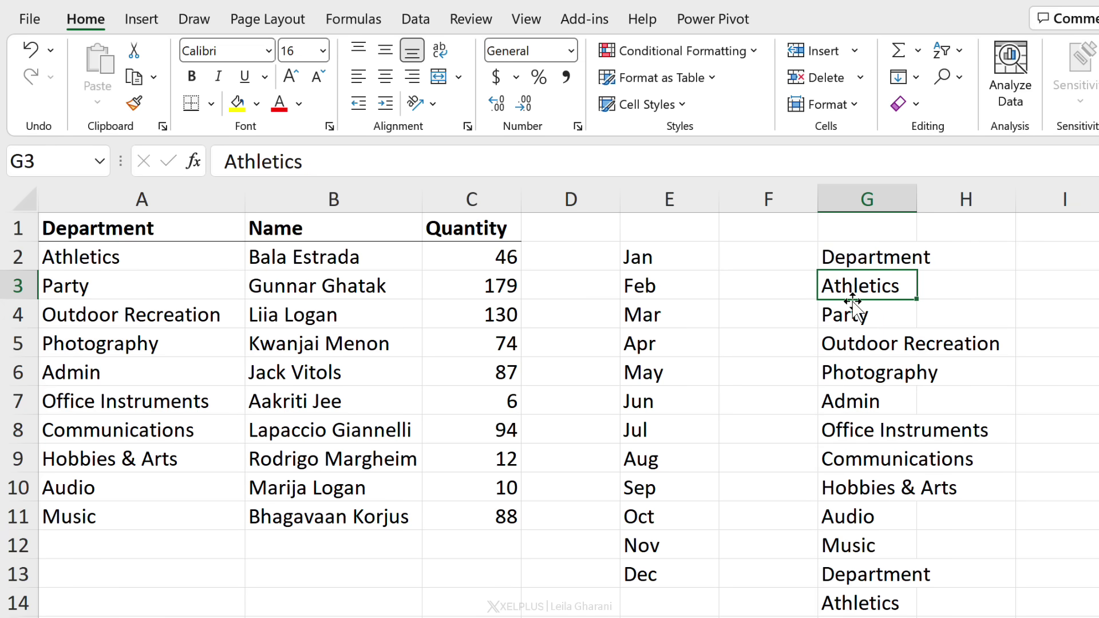
{"action": "key", "text": "ctrl+n"}
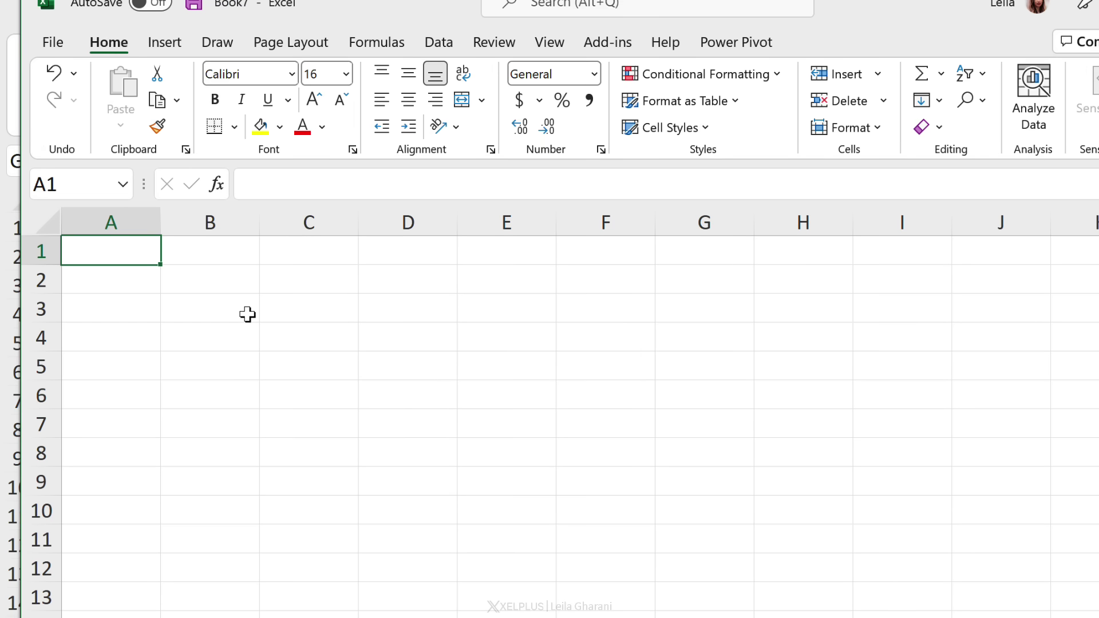
Enter Athletics in A1 and autofill the department list down to A10.
{"action": "type", "text": "Ath"}
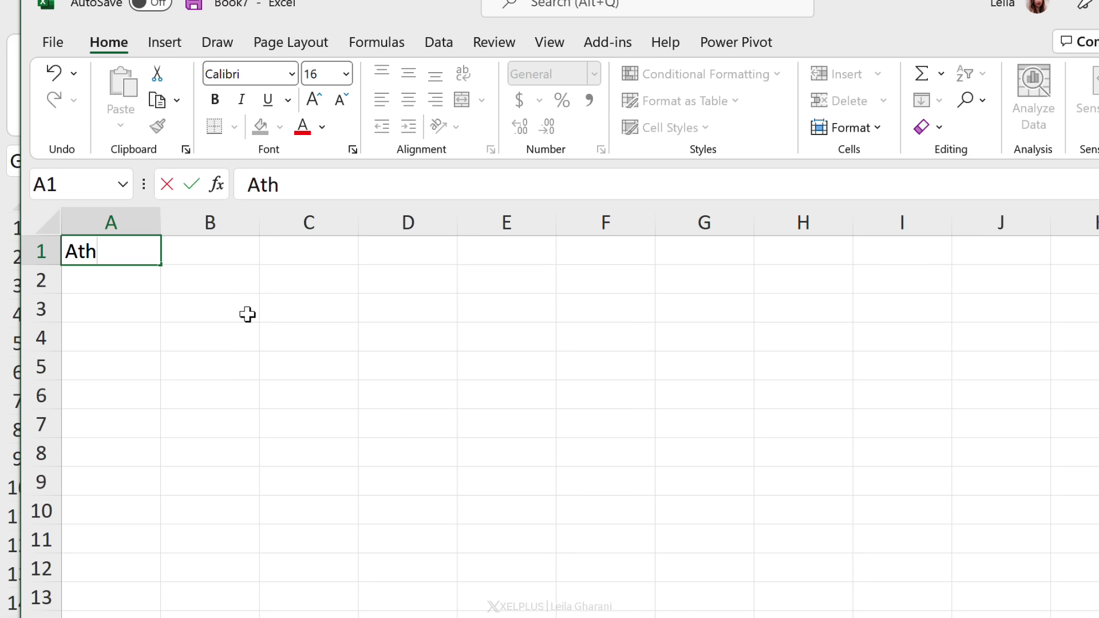
{"action": "type", "text": "letics"}
{"action": "key", "text": "ctrl+Return"}
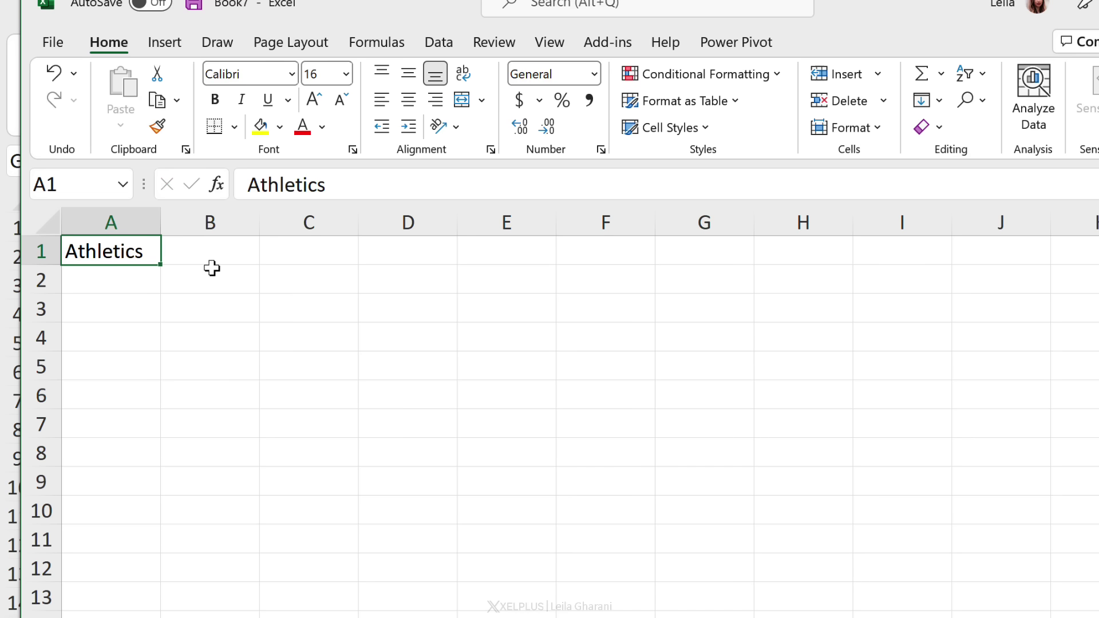
{"action": "left_click_drag", "start_coordinate": [160, 263], "coordinate": [120, 525]}
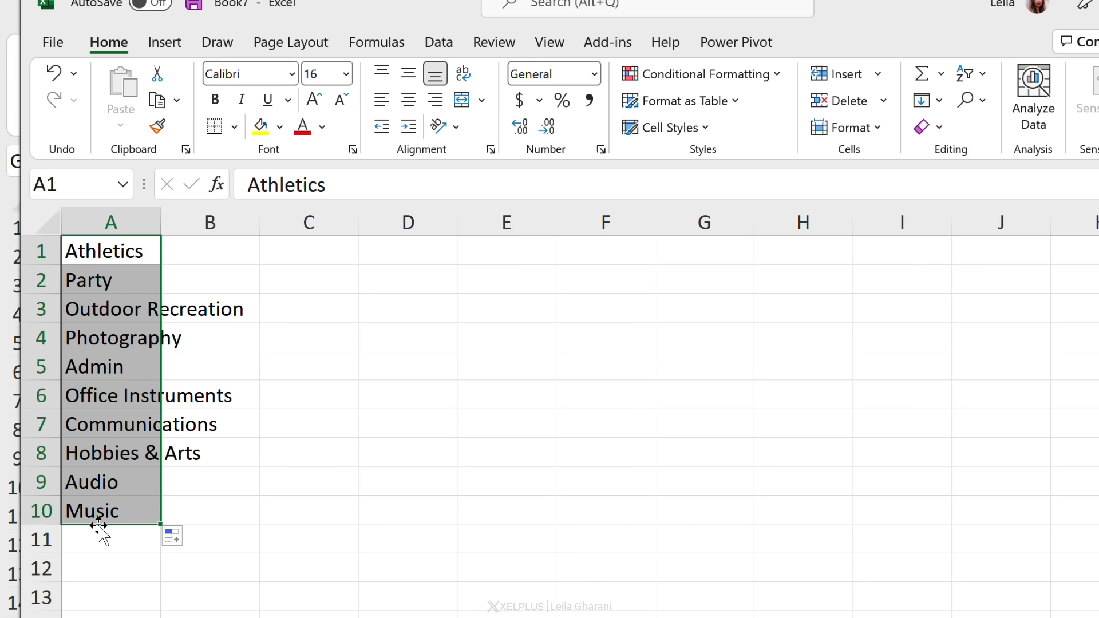
Enter Admin in D3 and autofill the repeating department list down to D14.
{"action": "left_click", "coordinate": [398, 303]}
{"action": "type", "text": "A"}
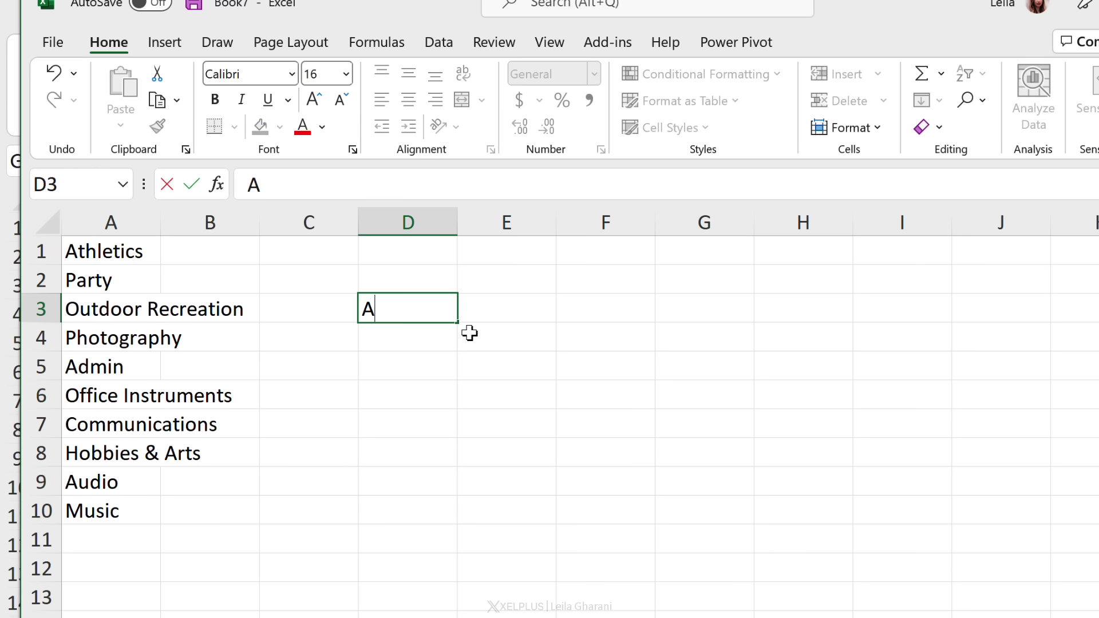
{"action": "type", "text": "dmin"}
{"action": "key", "text": "ctrl+Return"}
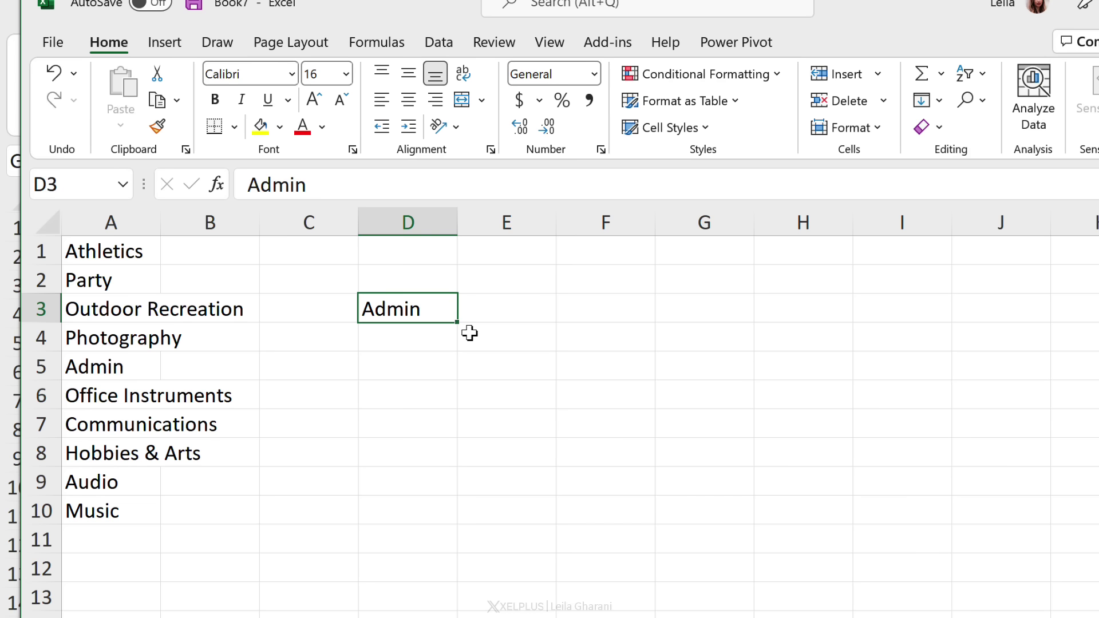
{"action": "left_click_drag", "start_coordinate": [458, 322], "coordinate": [432, 559]}
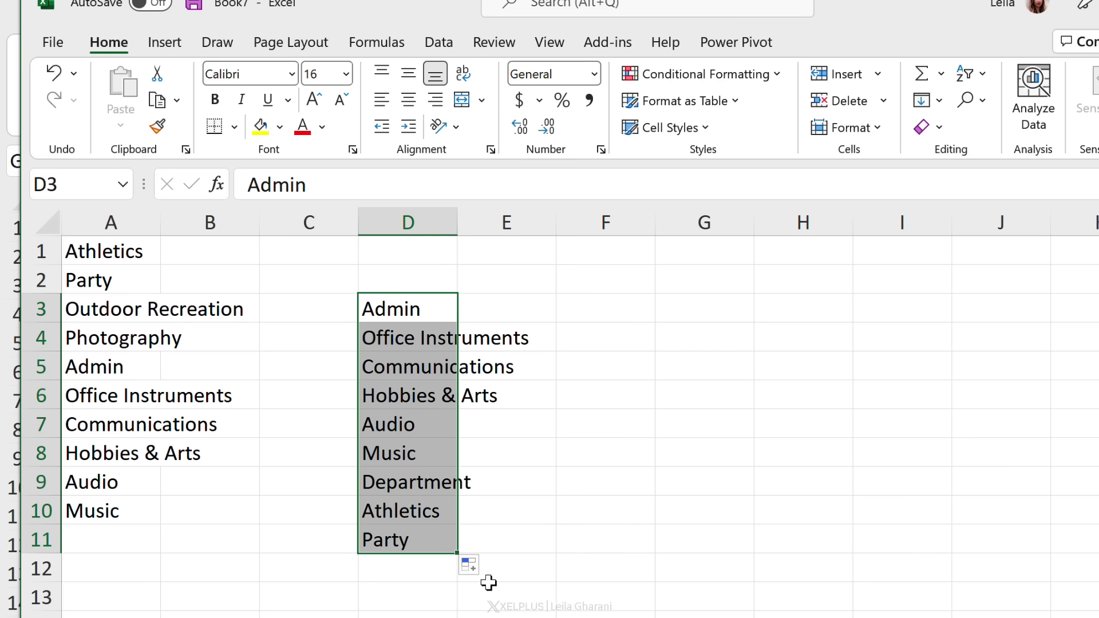
{"action": "left_click_drag", "start_coordinate": [454, 553], "coordinate": [449, 607]}
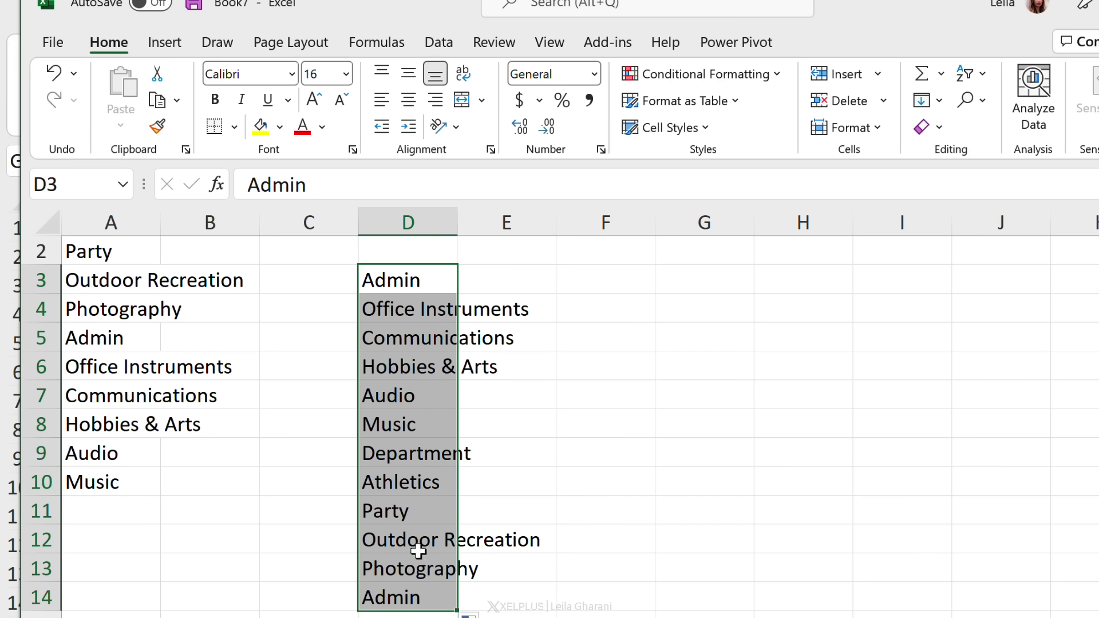
{"action": "left_click", "coordinate": [406, 462]}
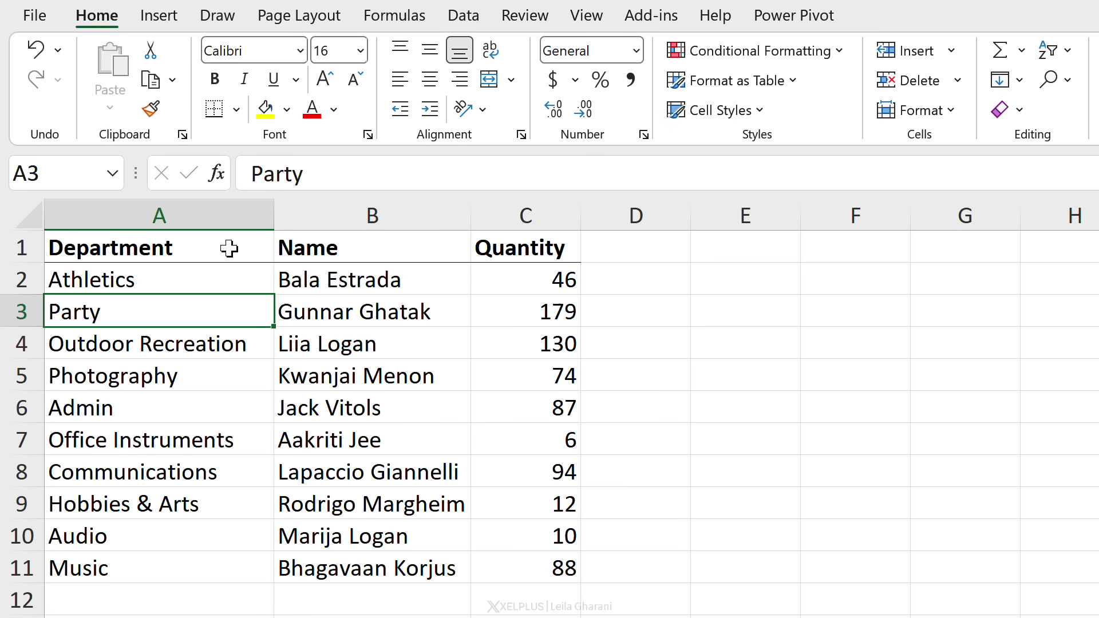
Create a PivotTable from A1:C11 on a new sheet with Quantity, Name and Department fields.
{"action": "left_click_drag", "start_coordinate": [228, 248], "coordinate": [528, 578]}
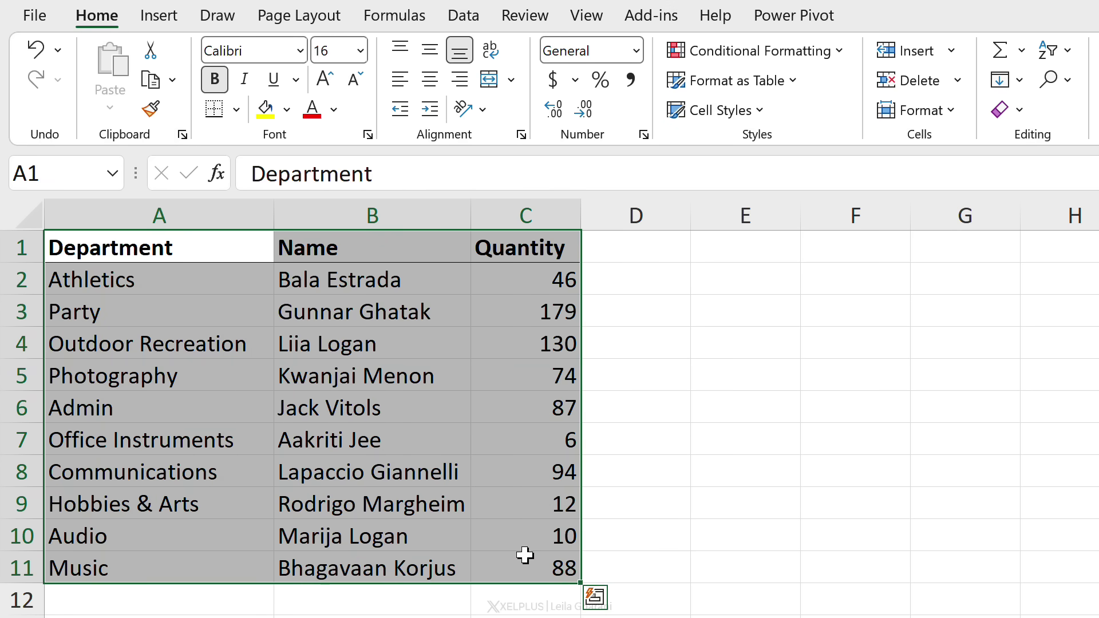
{"action": "left_click", "coordinate": [155, 14]}
{"action": "left_click", "coordinate": [80, 91]}
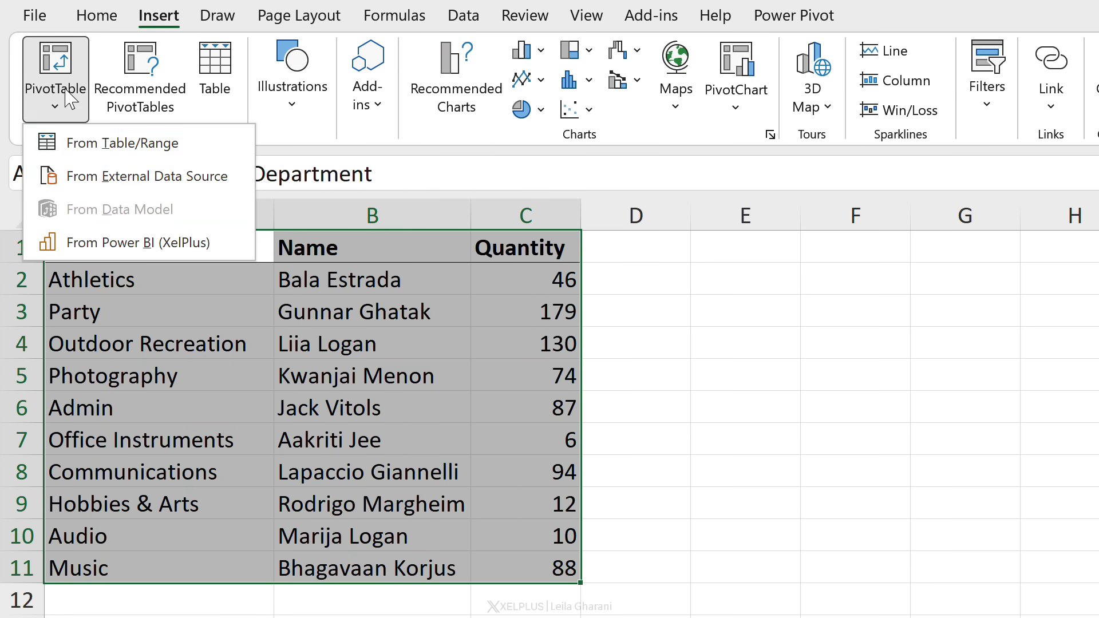
{"action": "left_click", "coordinate": [86, 142]}
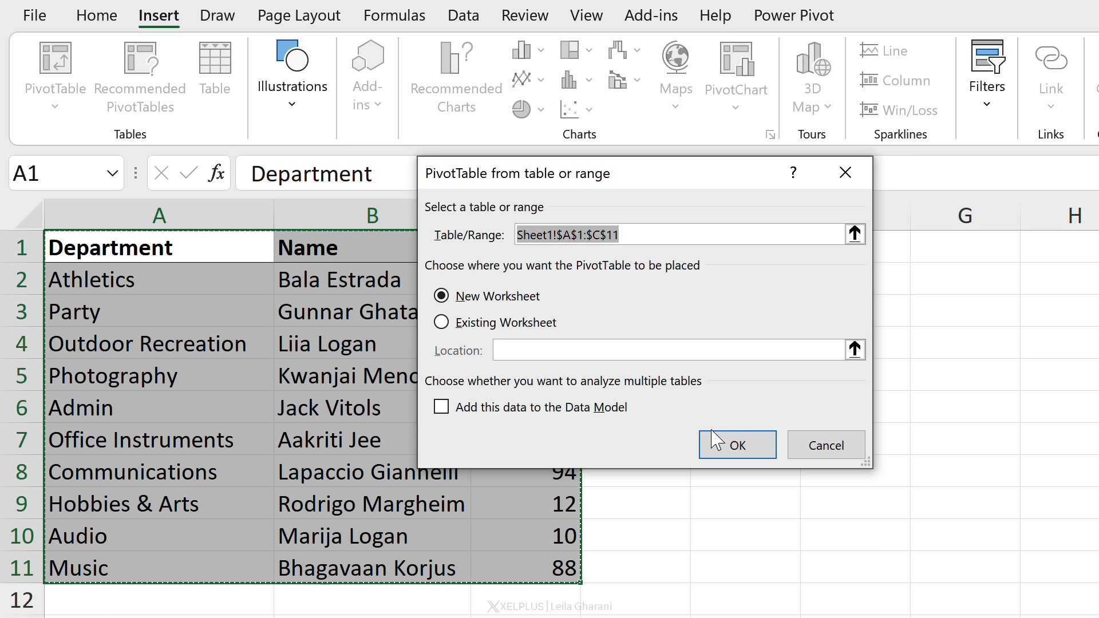
{"action": "left_click", "coordinate": [726, 450]}
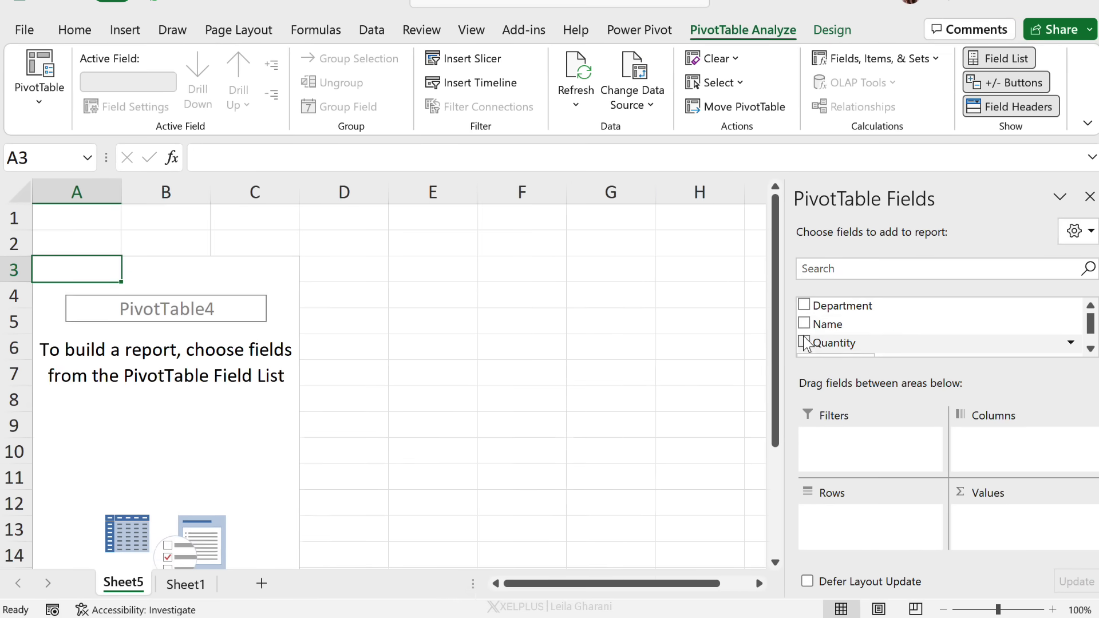
{"action": "left_click", "coordinate": [805, 341]}
{"action": "left_click", "coordinate": [805, 324]}
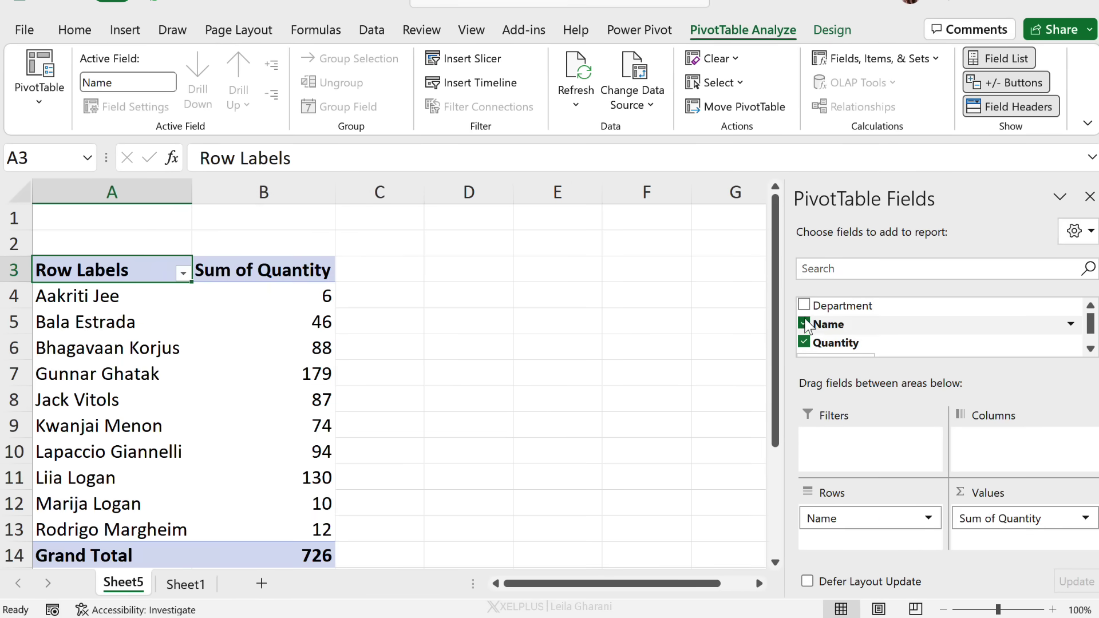
{"action": "left_click", "coordinate": [804, 306]}
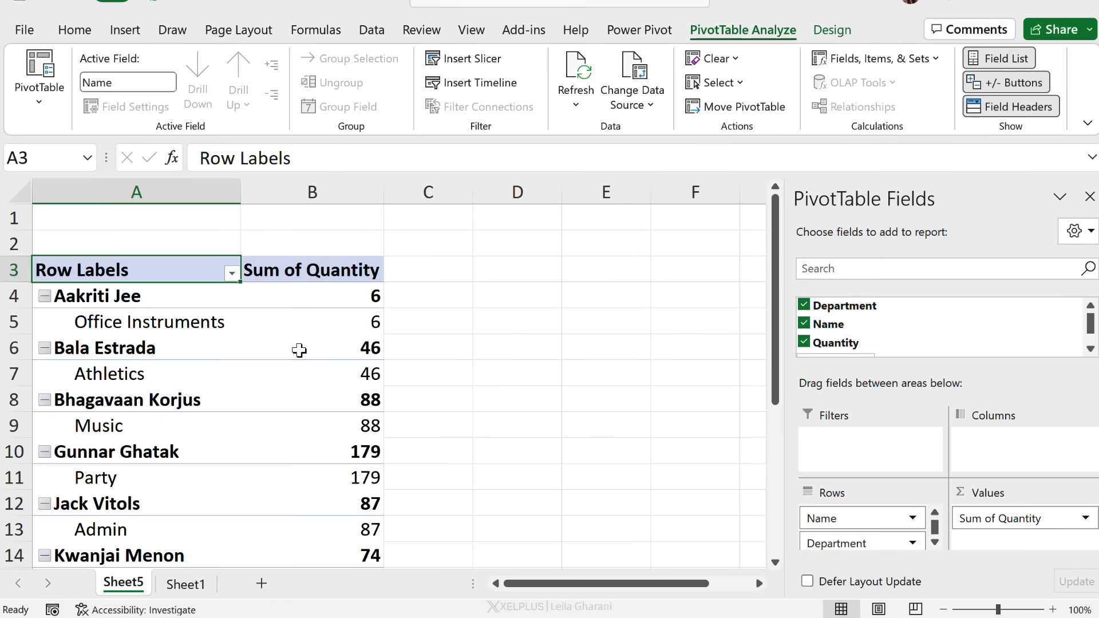
Switch the PivotTable to tabular form and turn off all subtotals.
{"action": "left_click", "coordinate": [820, 32]}
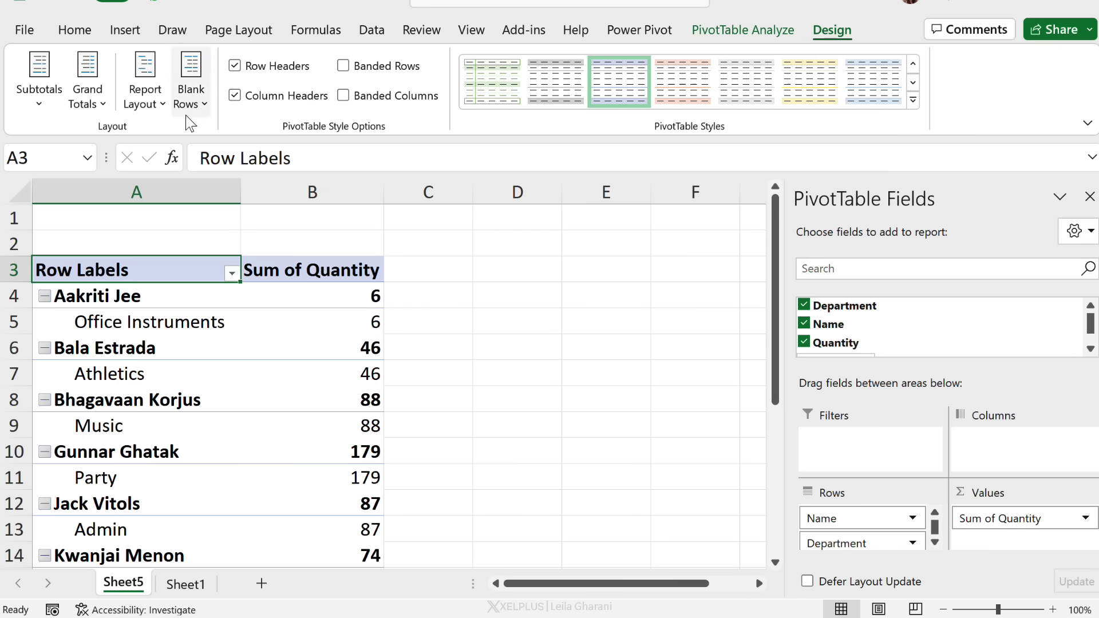
{"action": "left_click", "coordinate": [156, 105]}
{"action": "left_click", "coordinate": [236, 238]}
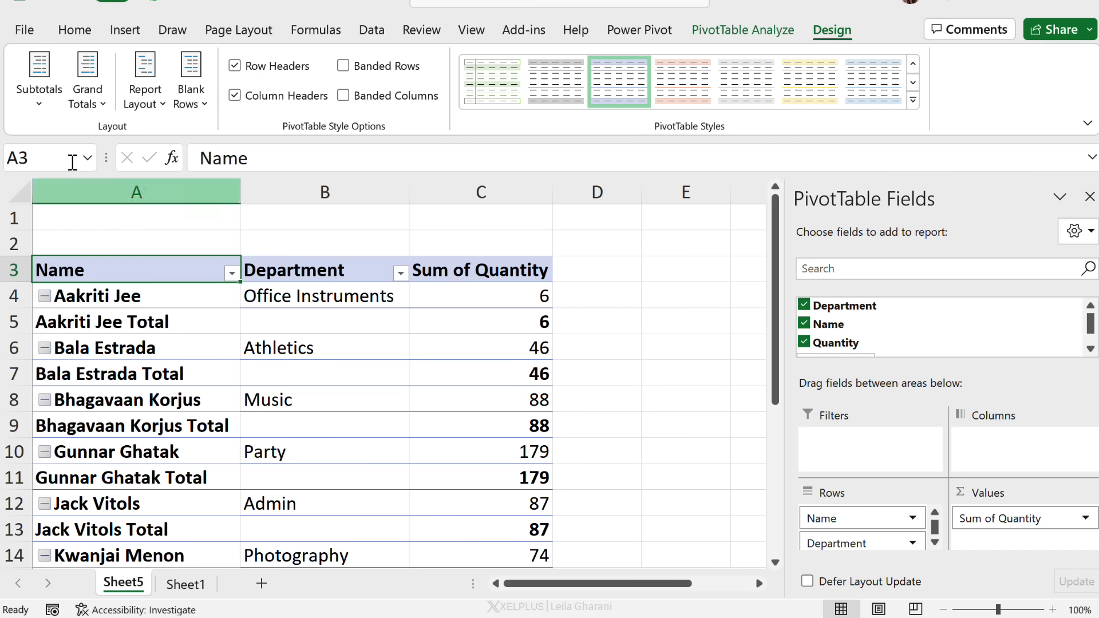
{"action": "left_click", "coordinate": [39, 104]}
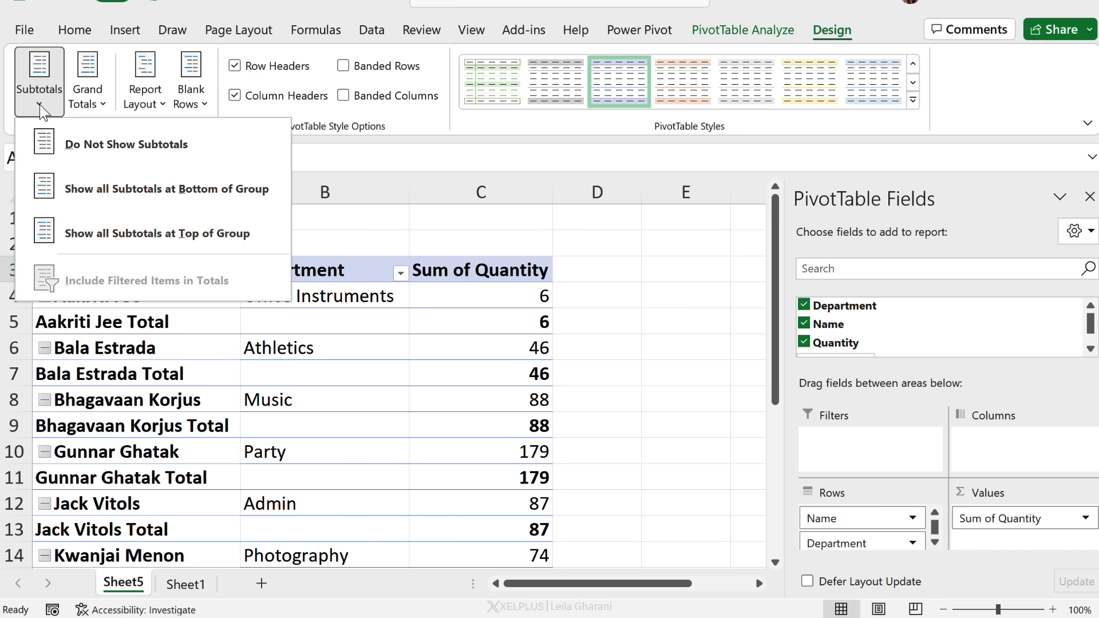
{"action": "left_click", "coordinate": [83, 144]}
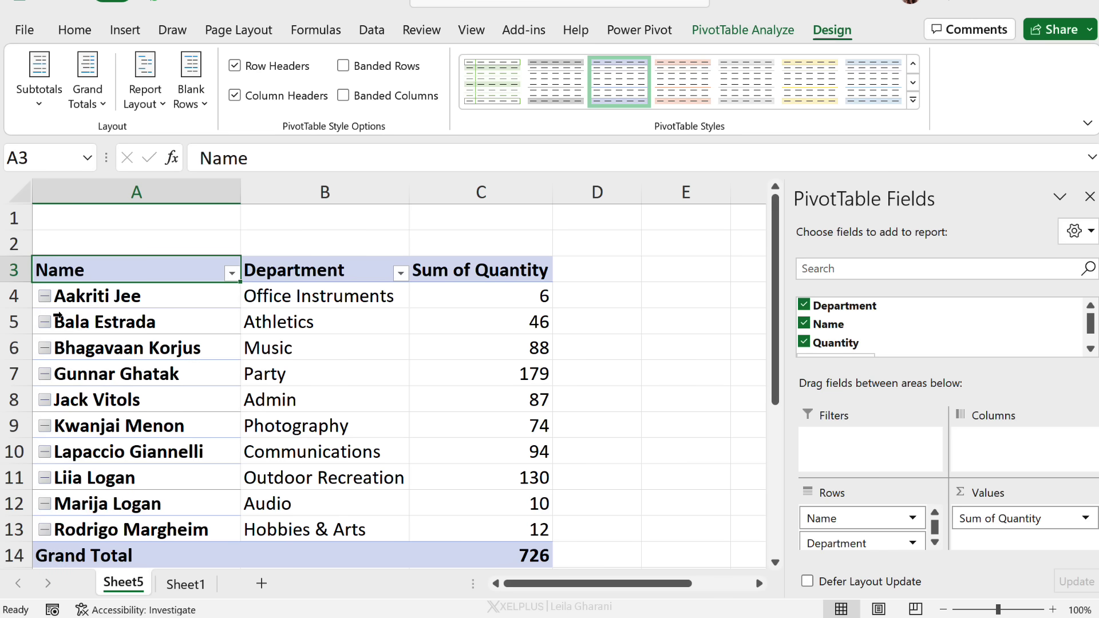
Hide the +/- buttons, disable autofit column widths on update, and refit column C.
{"action": "left_click", "coordinate": [739, 31]}
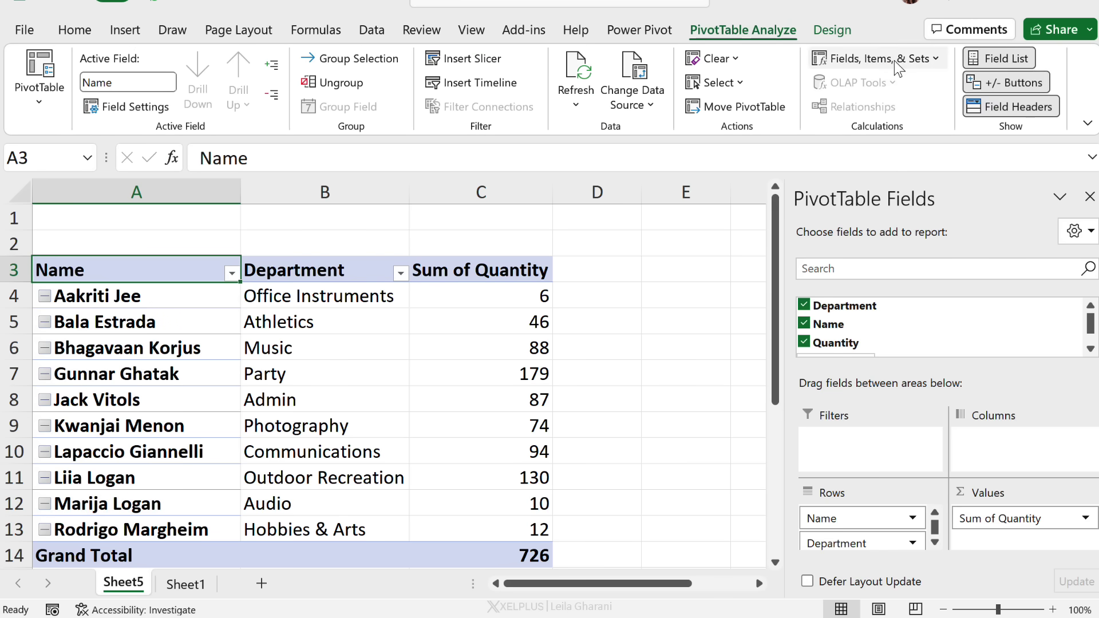
{"action": "left_click", "coordinate": [1003, 85]}
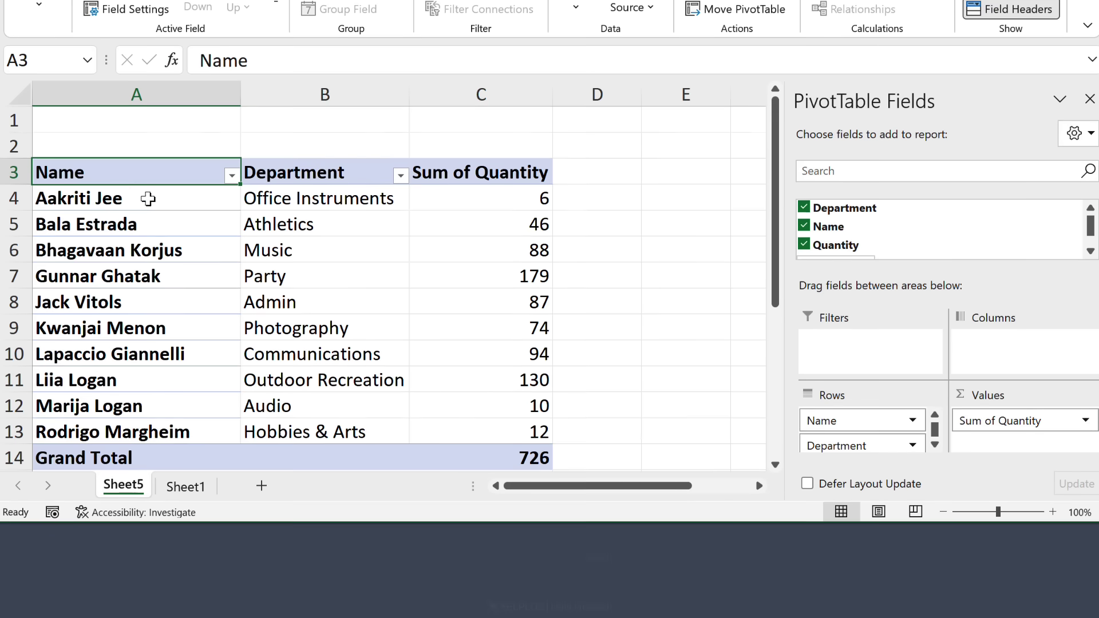
{"action": "right_click", "coordinate": [152, 305]}
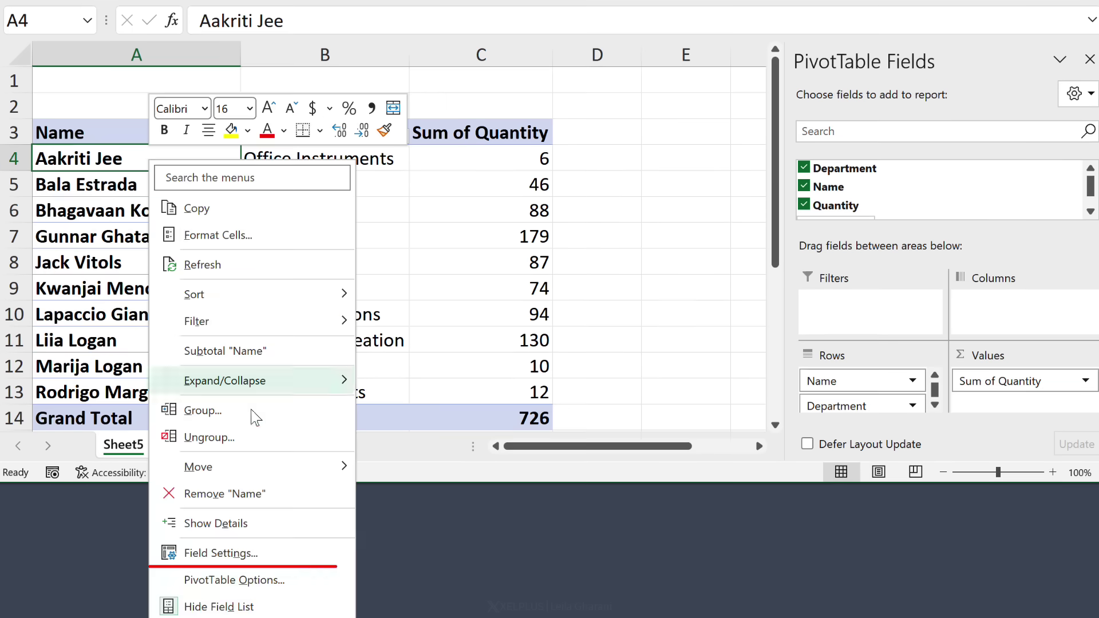
{"action": "left_click", "coordinate": [258, 582]}
{"action": "left_click_drag", "start_coordinate": [242, 221], "coordinate": [343, 0]}
{"action": "left_click", "coordinate": [193, 240]}
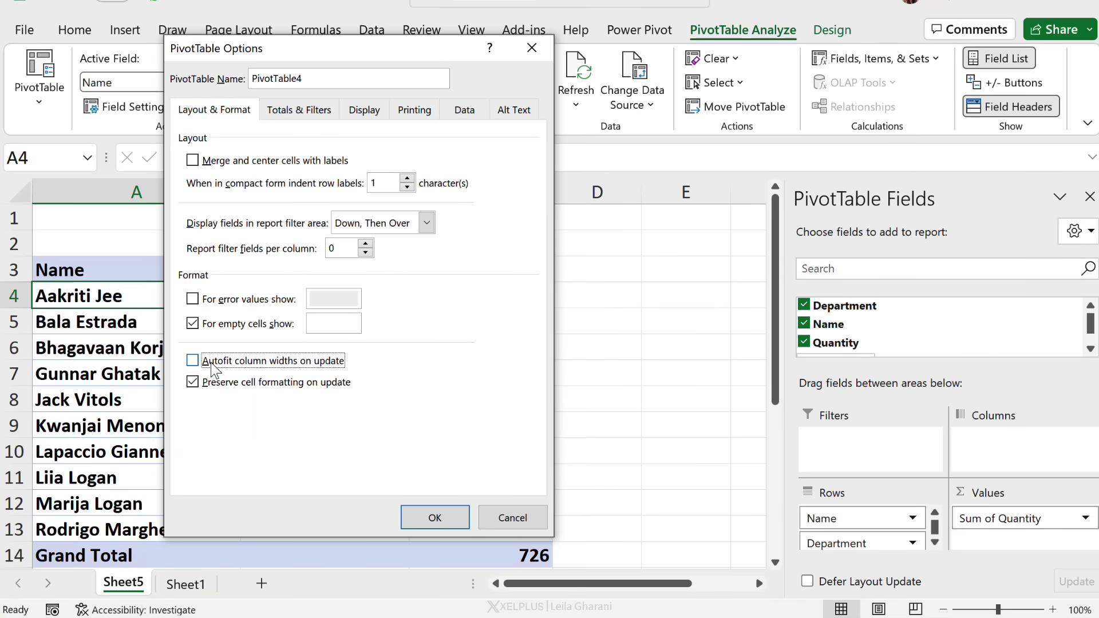
{"action": "left_click", "coordinate": [432, 518]}
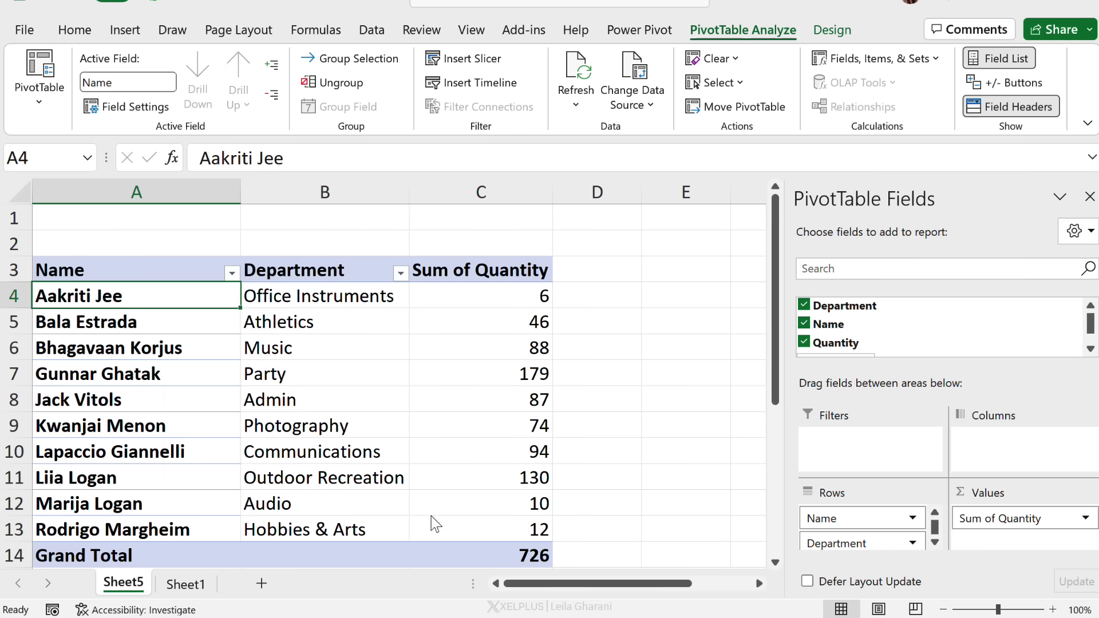
{"action": "left_click_drag", "start_coordinate": [558, 200], "coordinate": [490, 214]}
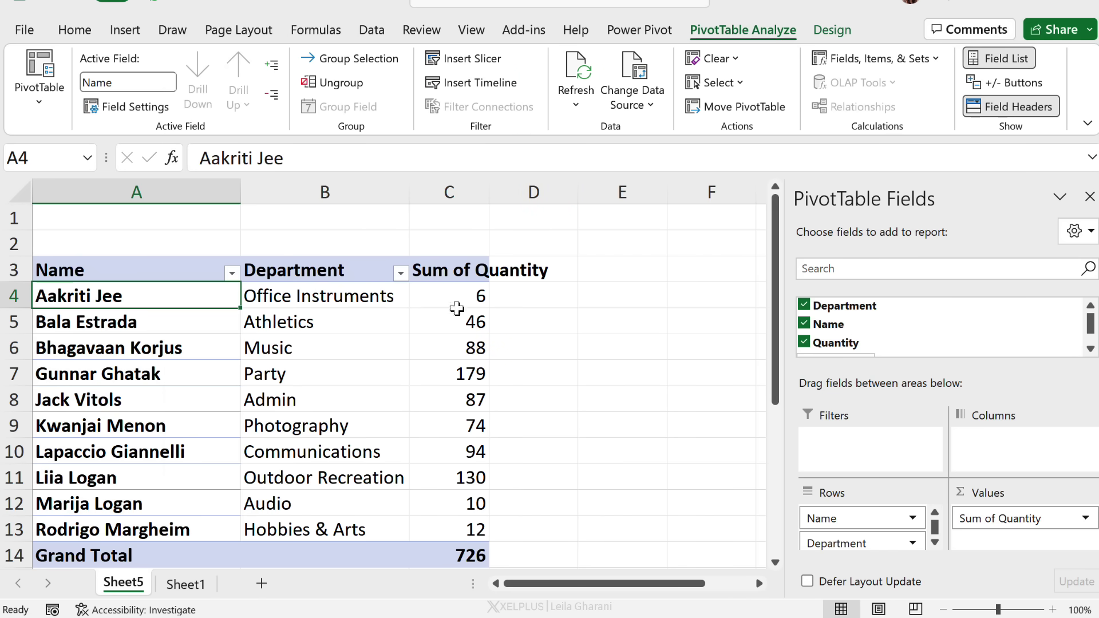
{"action": "double_click", "coordinate": [482, 190]}
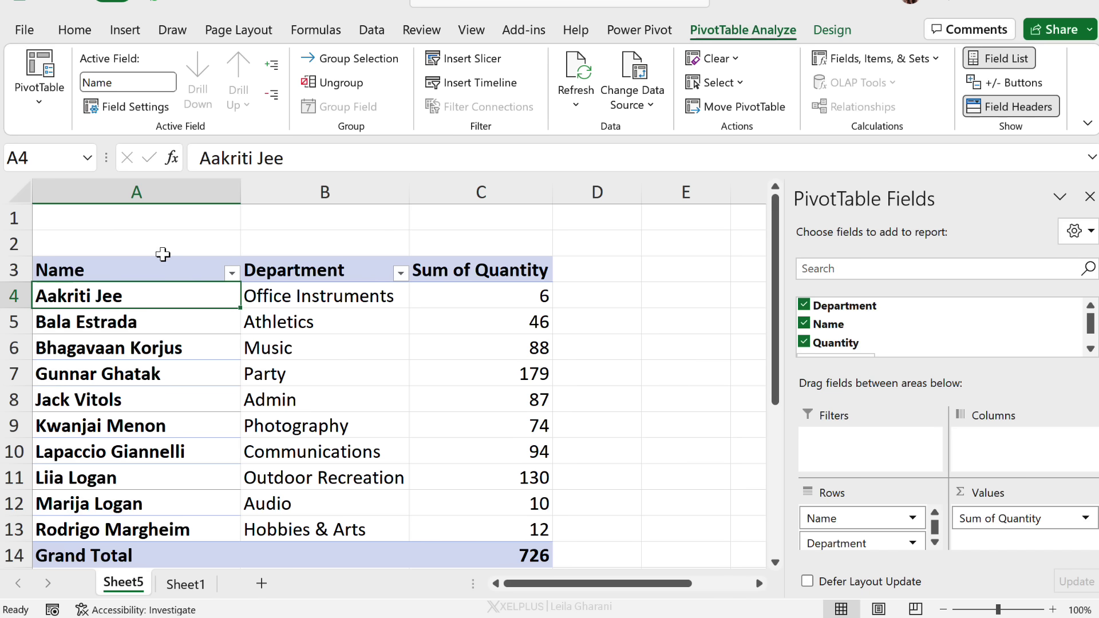
Open Edit Default Layout under Excel Options' Data settings and review its subtotal, layout and option choices.
{"action": "left_click", "coordinate": [24, 30]}
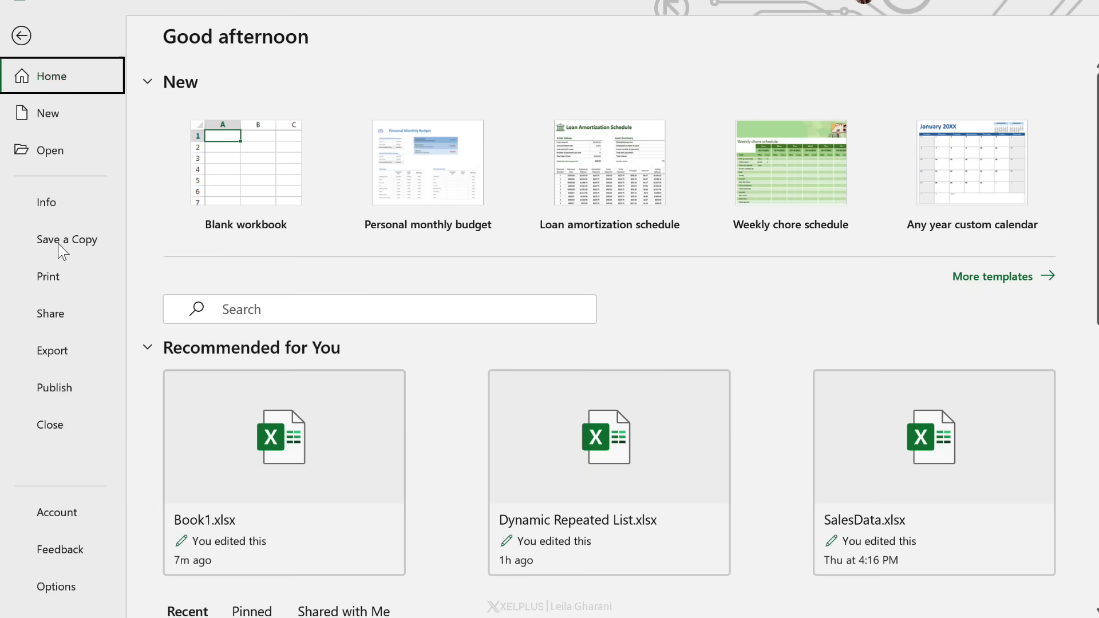
{"action": "left_click", "coordinate": [57, 585]}
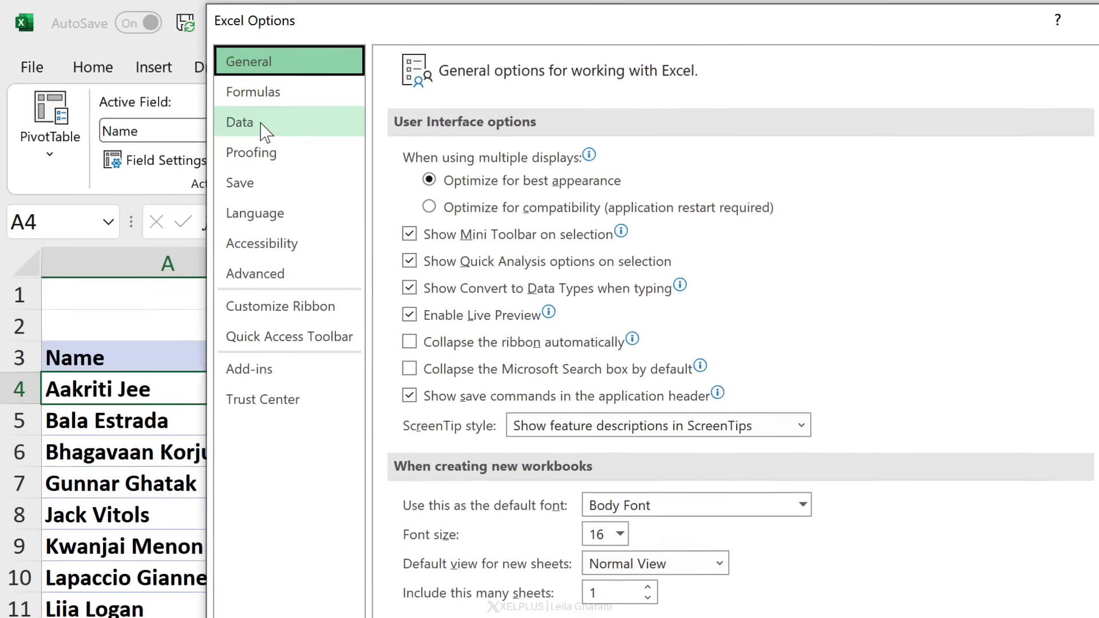
{"action": "left_click", "coordinate": [263, 131]}
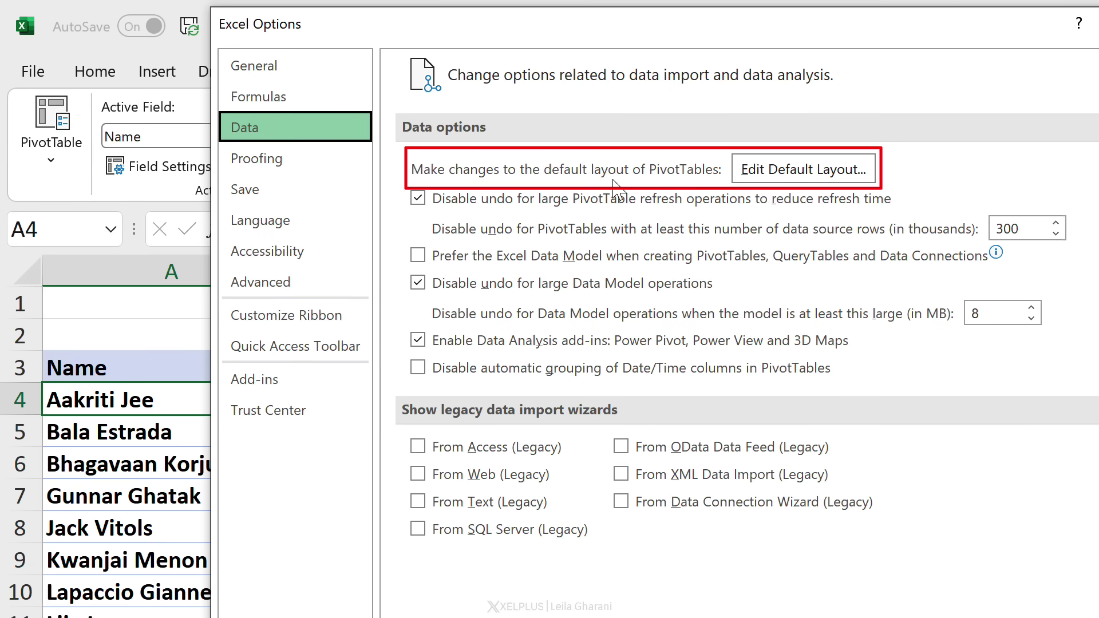
{"action": "left_click", "coordinate": [768, 171]}
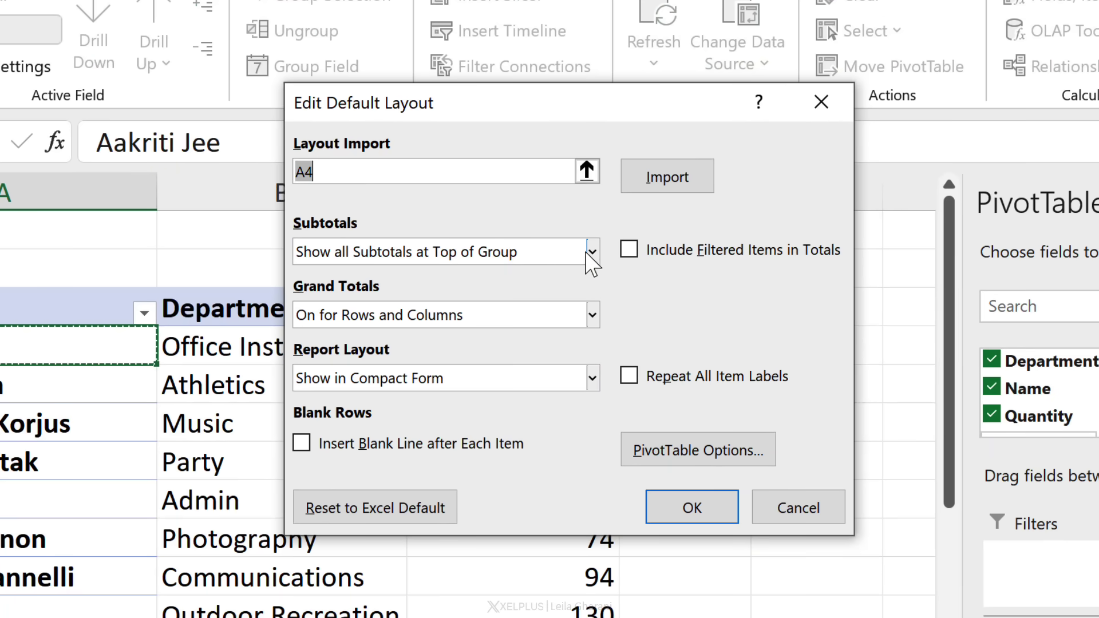
{"action": "left_click", "coordinate": [593, 252]}
{"action": "left_click", "coordinate": [583, 335]}
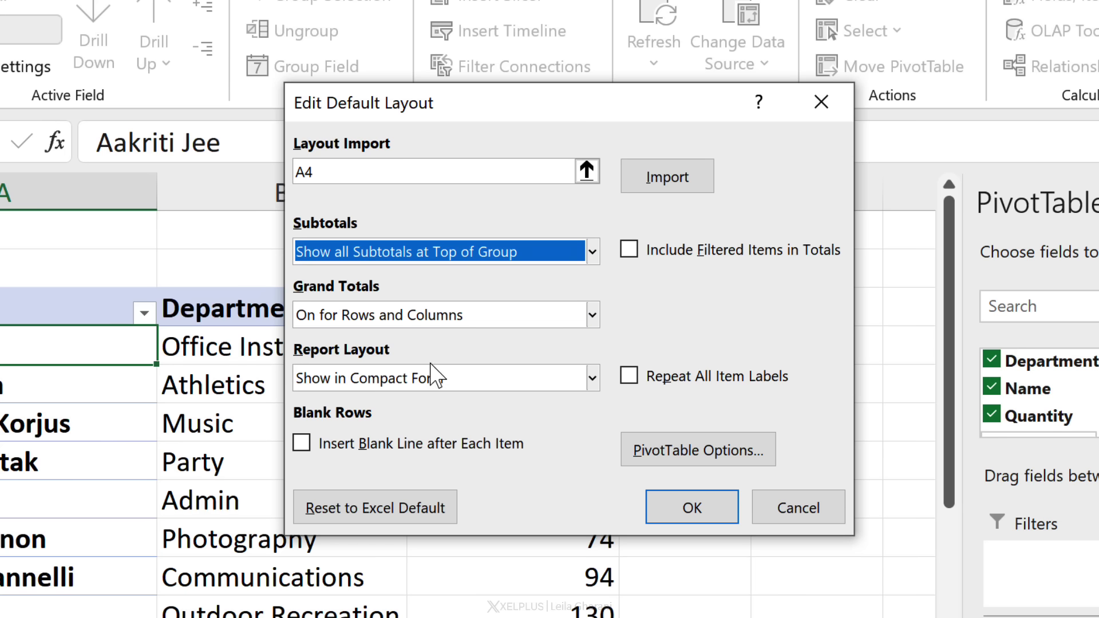
{"action": "left_click", "coordinate": [465, 379]}
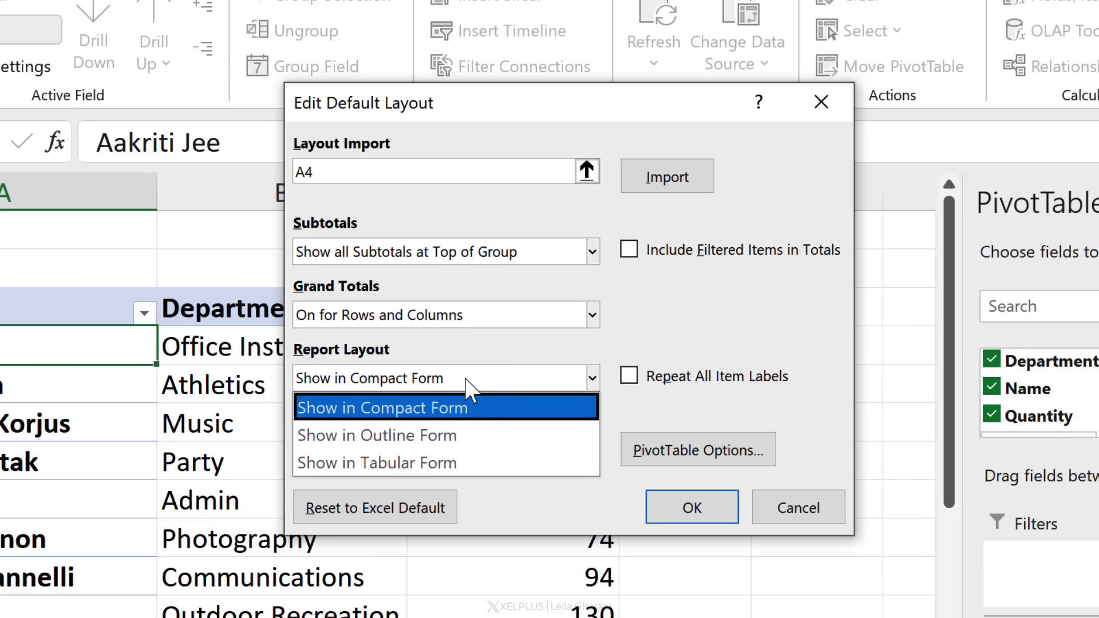
{"action": "left_click", "coordinate": [521, 380]}
{"action": "left_click", "coordinate": [668, 446]}
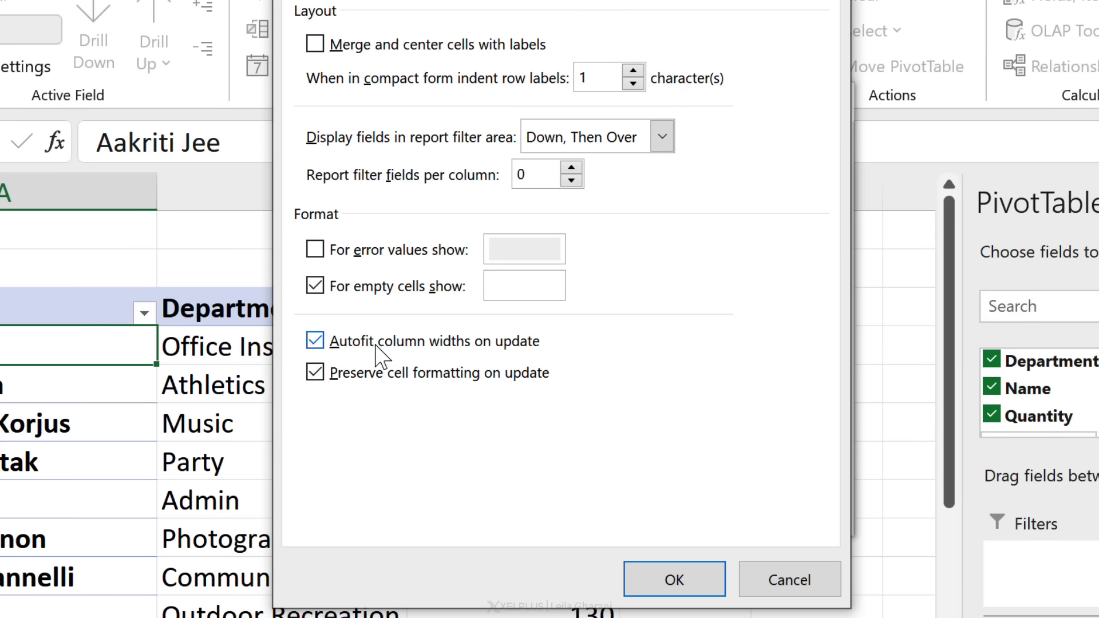
{"action": "left_click", "coordinate": [693, 570]}
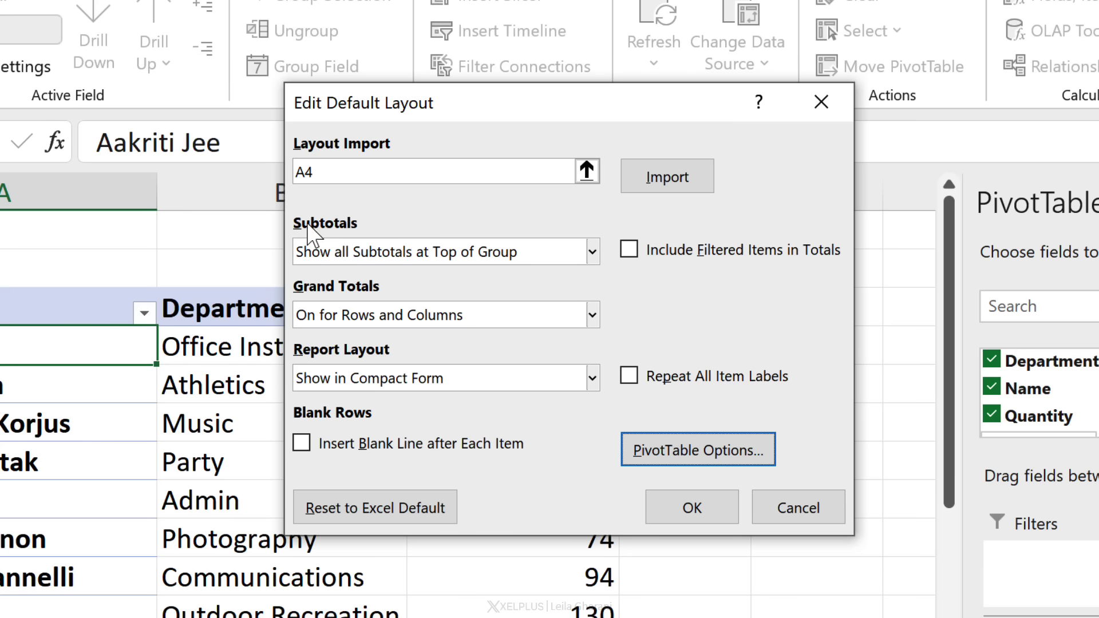
Import the A4 PivotTable's layout as default, with autofit column widths on update turned off.
{"action": "left_click", "coordinate": [672, 177]}
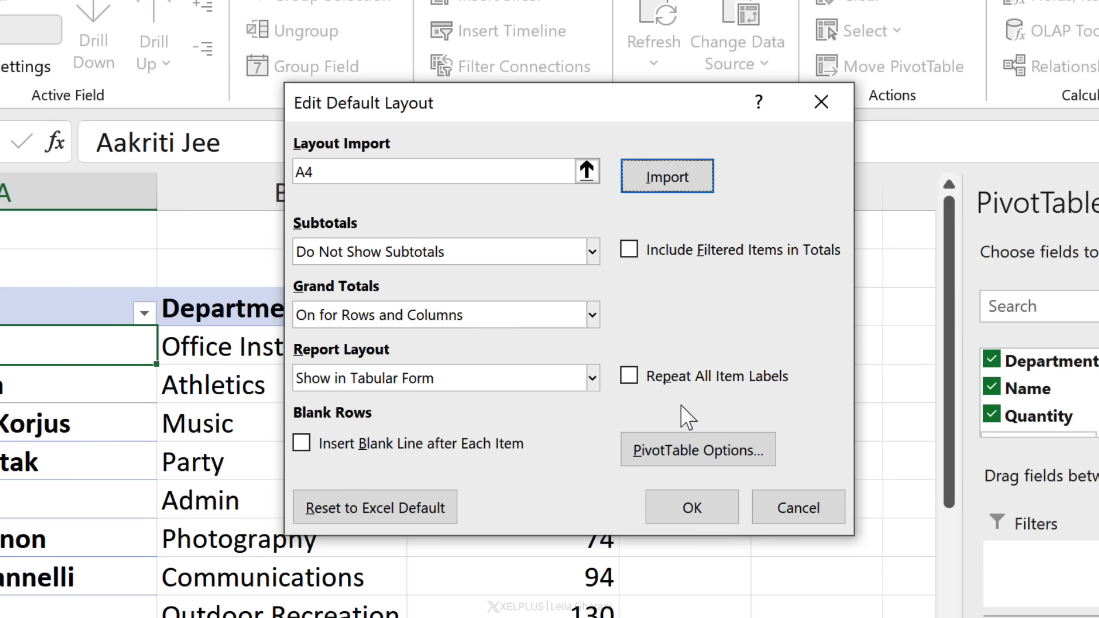
{"action": "left_click", "coordinate": [721, 453]}
{"action": "left_click", "coordinate": [316, 344]}
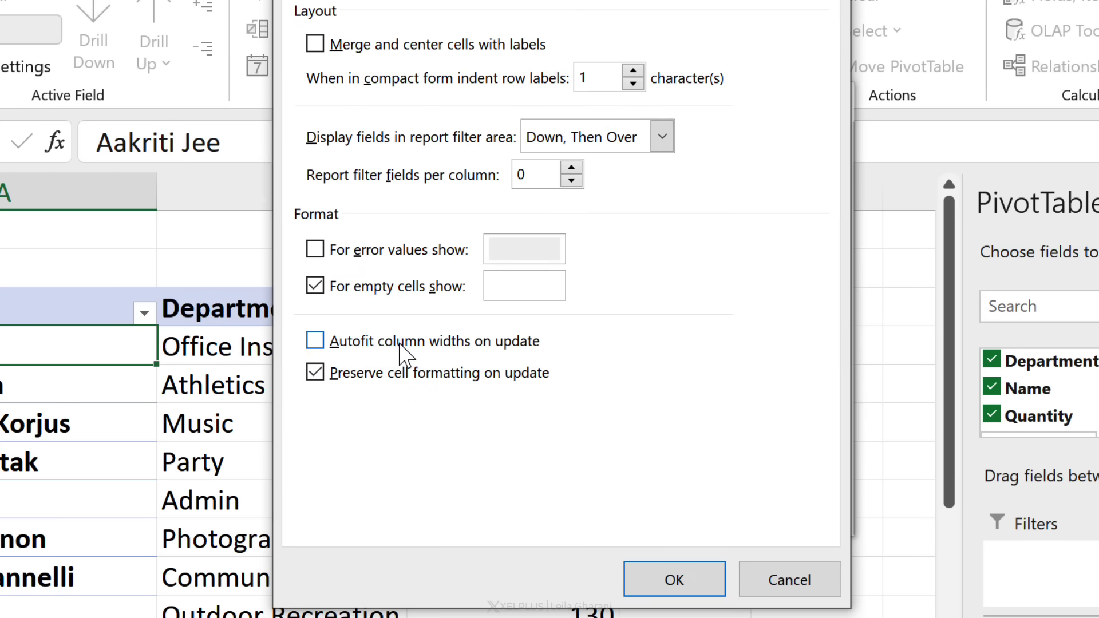
{"action": "left_click", "coordinate": [688, 573]}
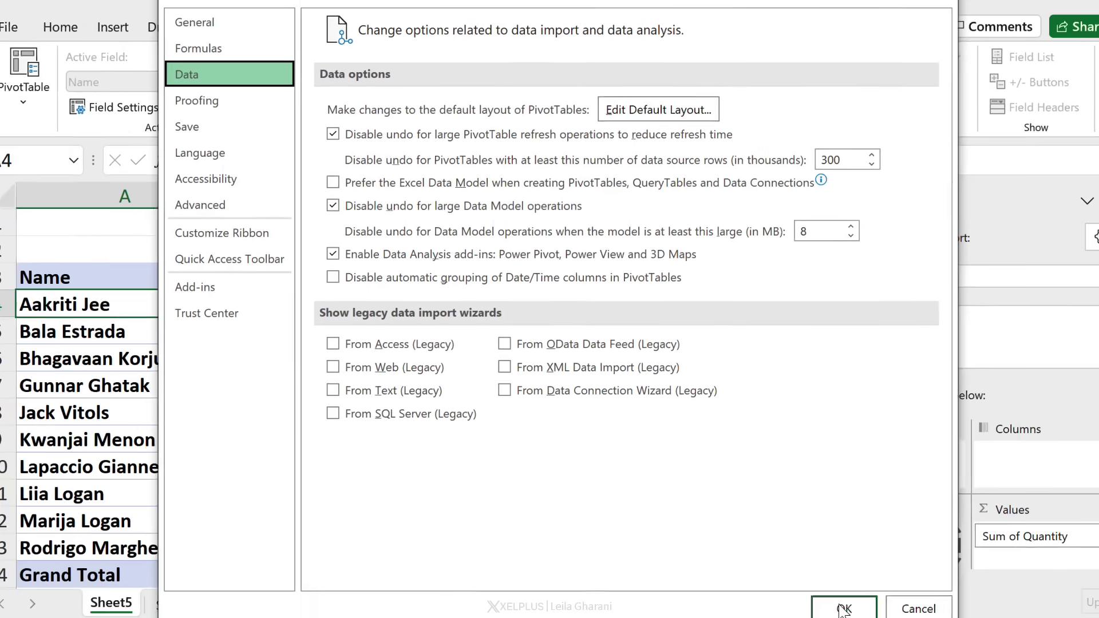
{"action": "left_click", "coordinate": [844, 606]}
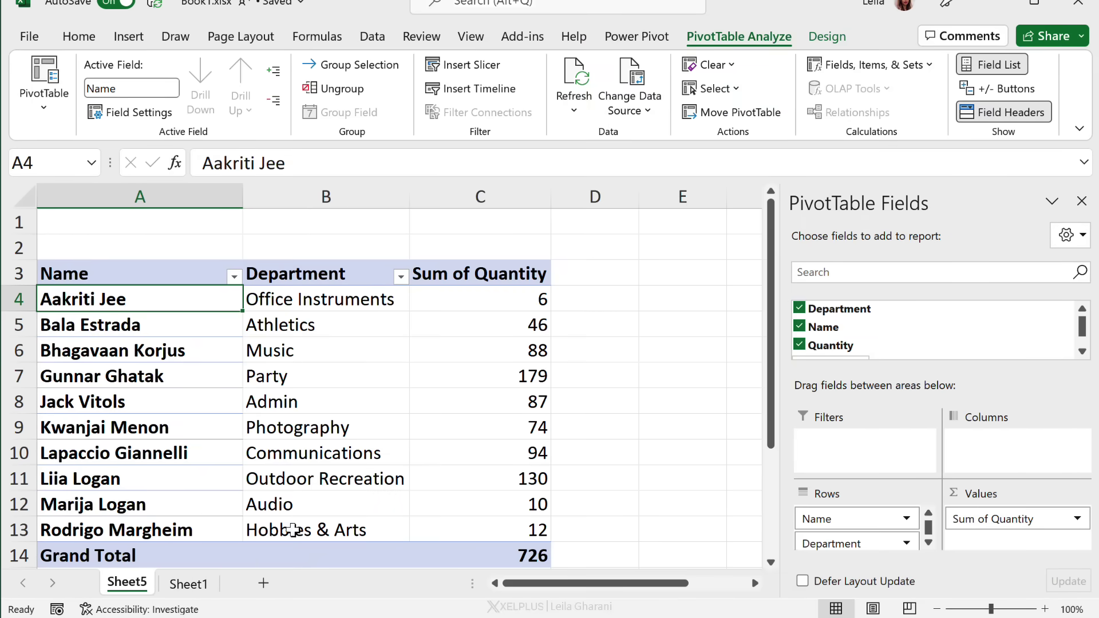
Insert an empty PivotTable from the Sheet1 data at cell A13 on the existing worksheet.
{"action": "left_click", "coordinate": [202, 582]}
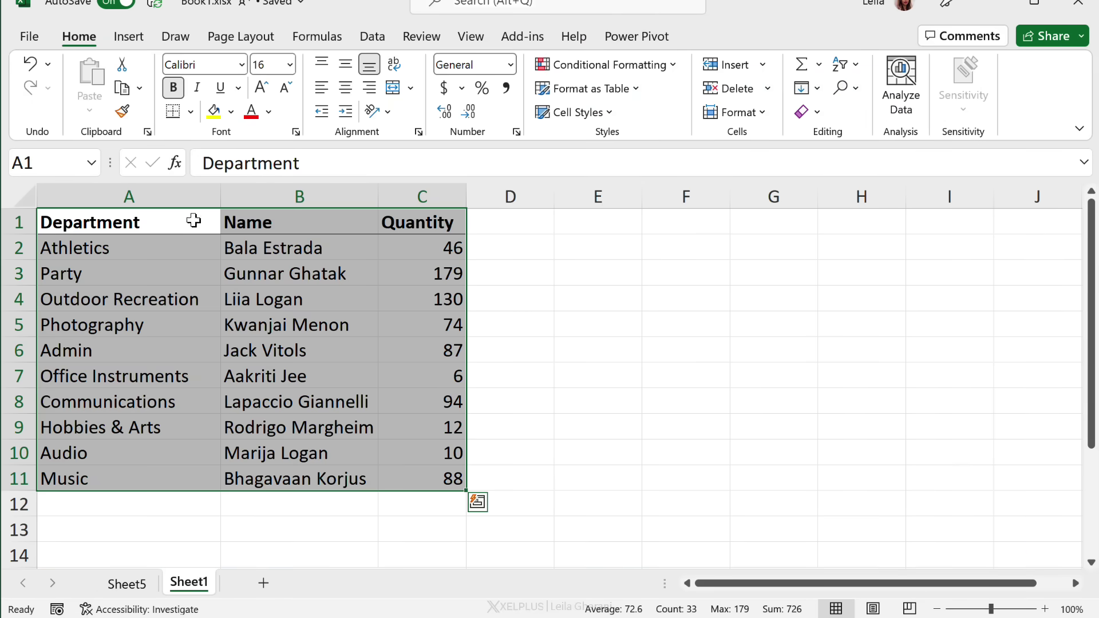
{"action": "left_click", "coordinate": [129, 36]}
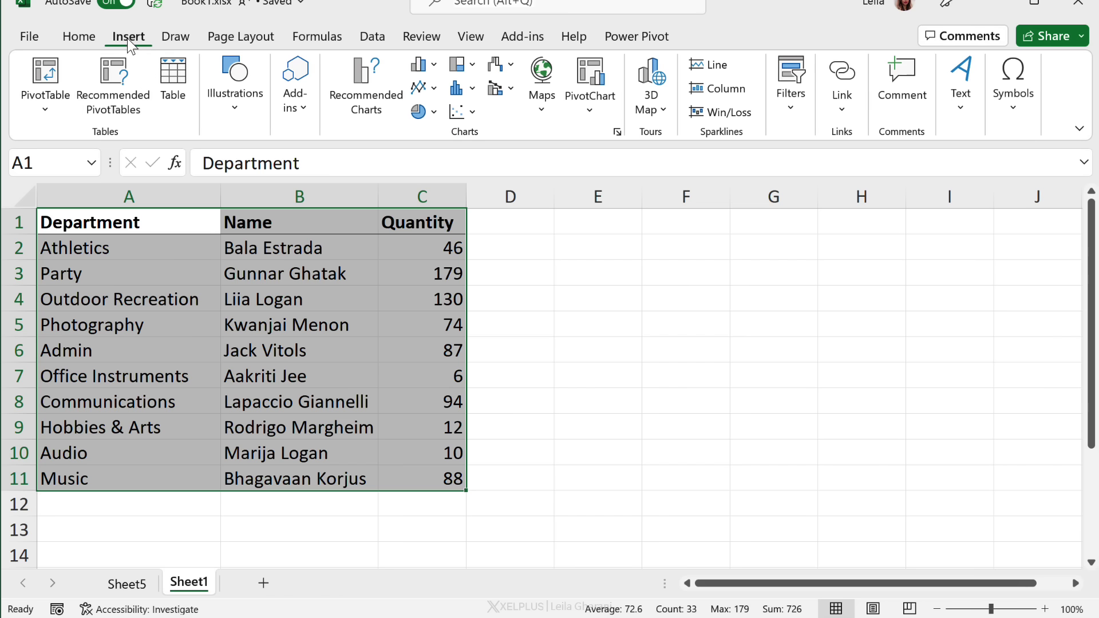
{"action": "left_click", "coordinate": [54, 105]}
{"action": "left_click", "coordinate": [95, 138]}
{"action": "left_click", "coordinate": [378, 282]}
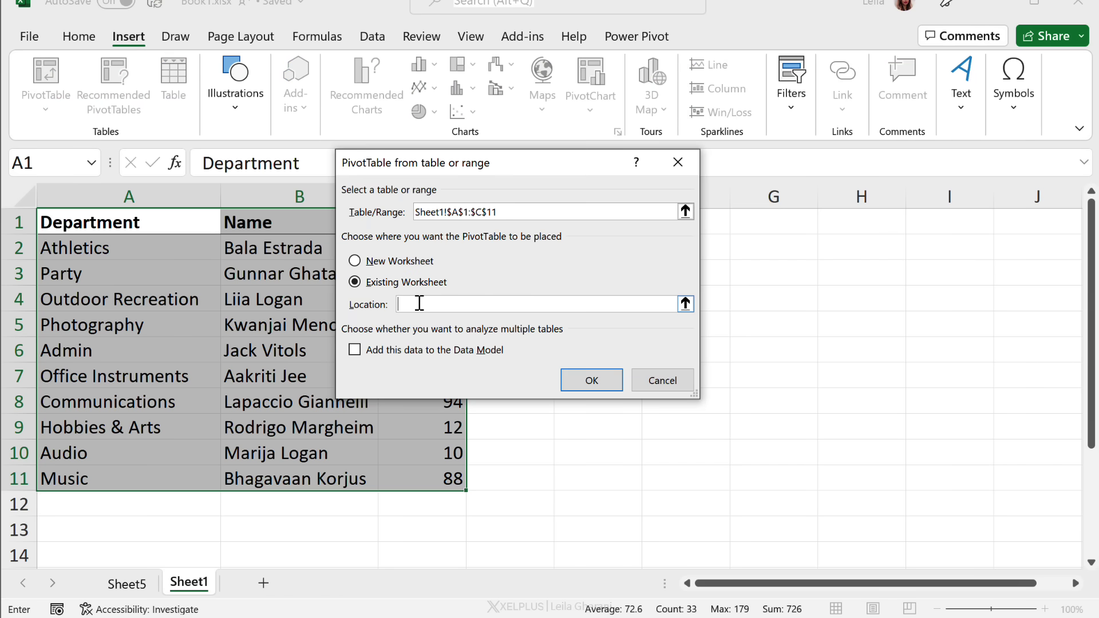
{"action": "left_click", "coordinate": [121, 529]}
{"action": "left_click", "coordinate": [592, 381]}
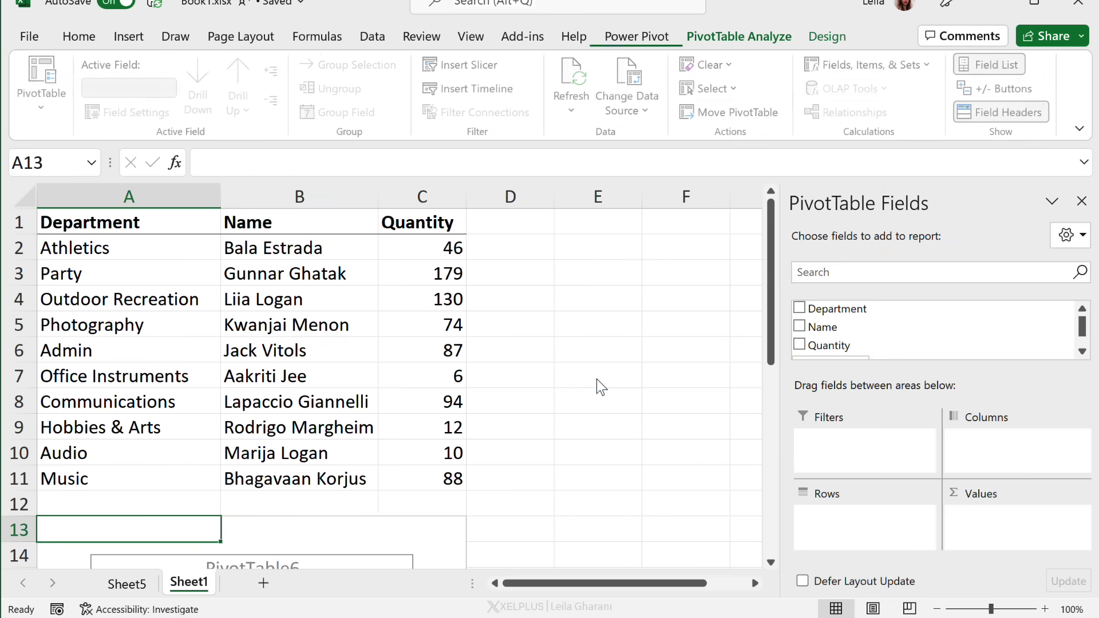
Add Quantity, Name and Department fields, then right-click the grey PivotTable style on Design.
{"action": "left_click", "coordinate": [800, 345]}
{"action": "left_click", "coordinate": [799, 327]}
{"action": "left_click", "coordinate": [800, 309]}
{"action": "scroll", "coordinate": [539, 408], "scroll_direction": "down", "scroll_amount": 3}
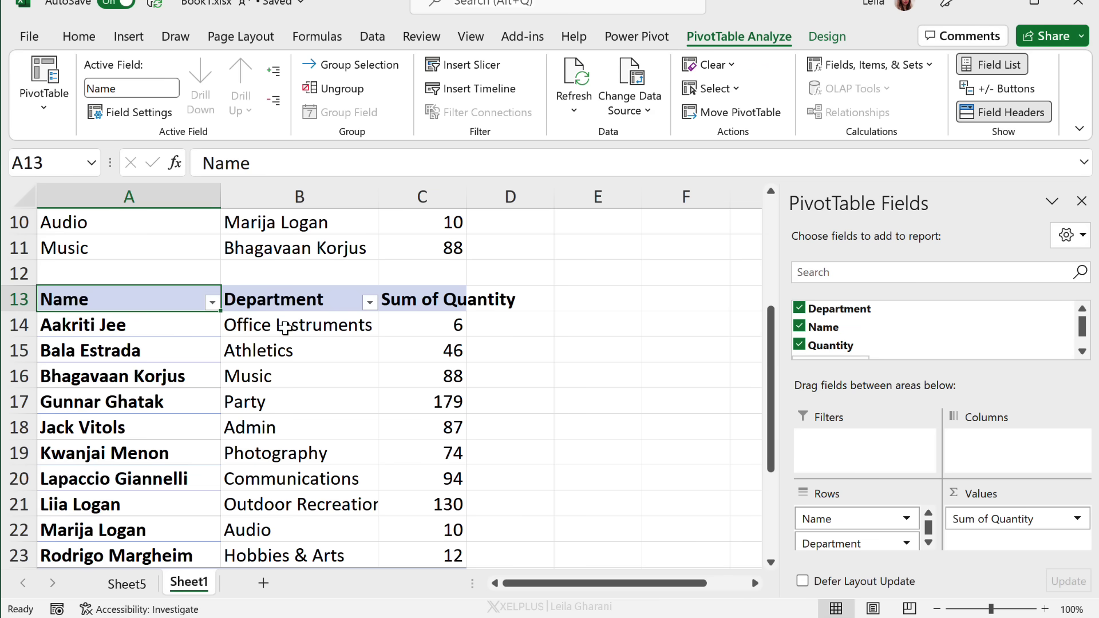
{"action": "left_click", "coordinate": [839, 40]}
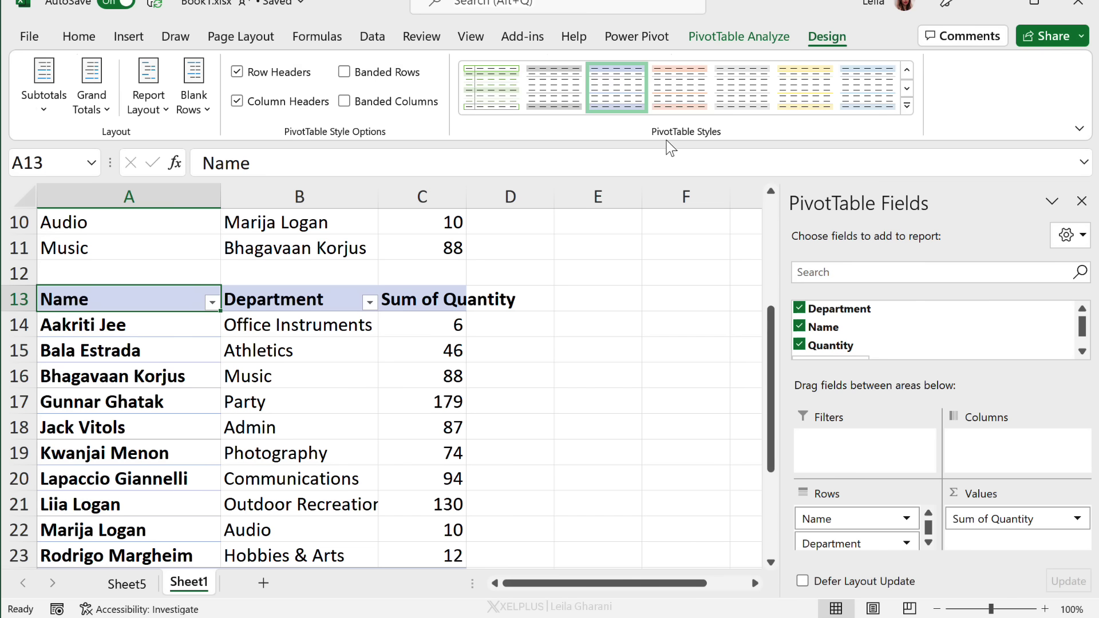
{"action": "right_click", "coordinate": [559, 98]}
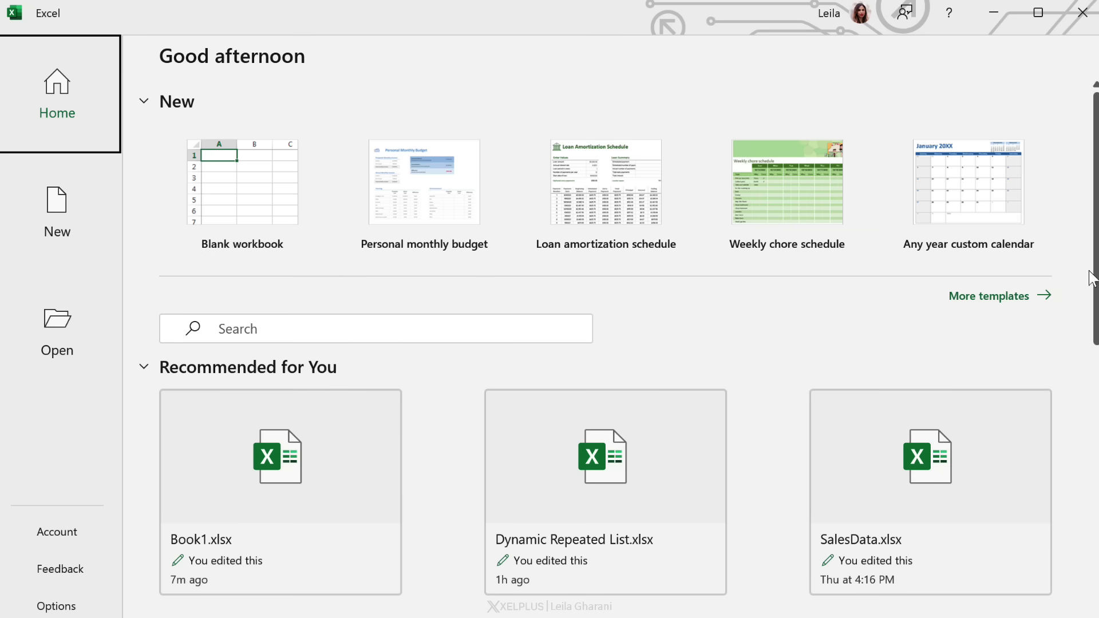
{"action": "scroll", "coordinate": [1087, 421], "scroll_direction": "down", "scroll_amount": 3}
{"action": "scroll", "coordinate": [1072, 376], "scroll_direction": "up", "scroll_amount": 3}
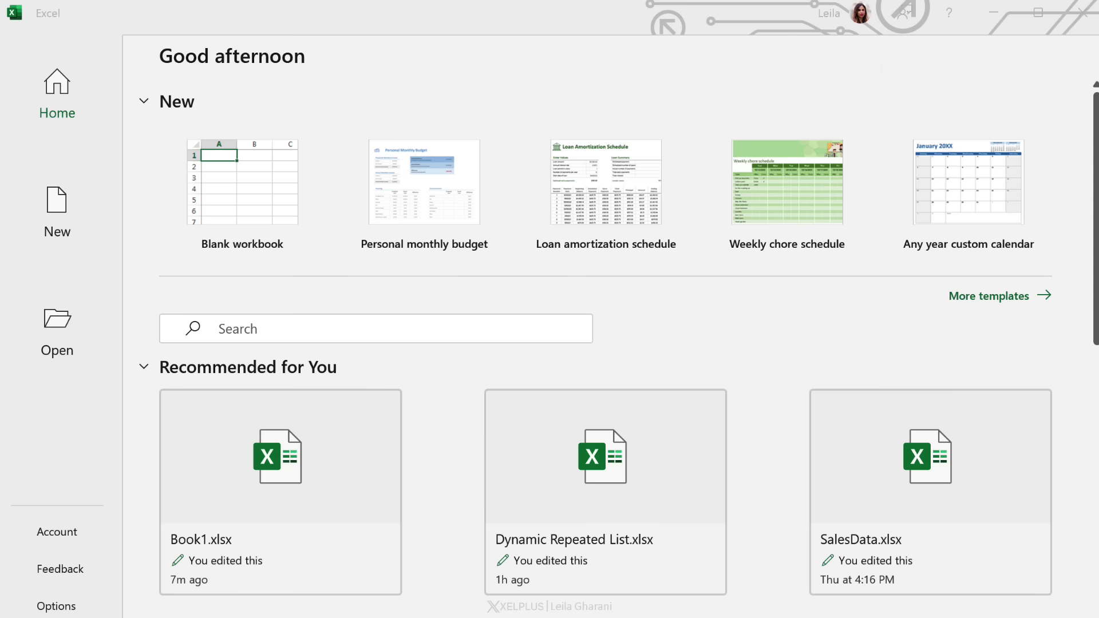
{"action": "key", "text": "ctrl+F12"}
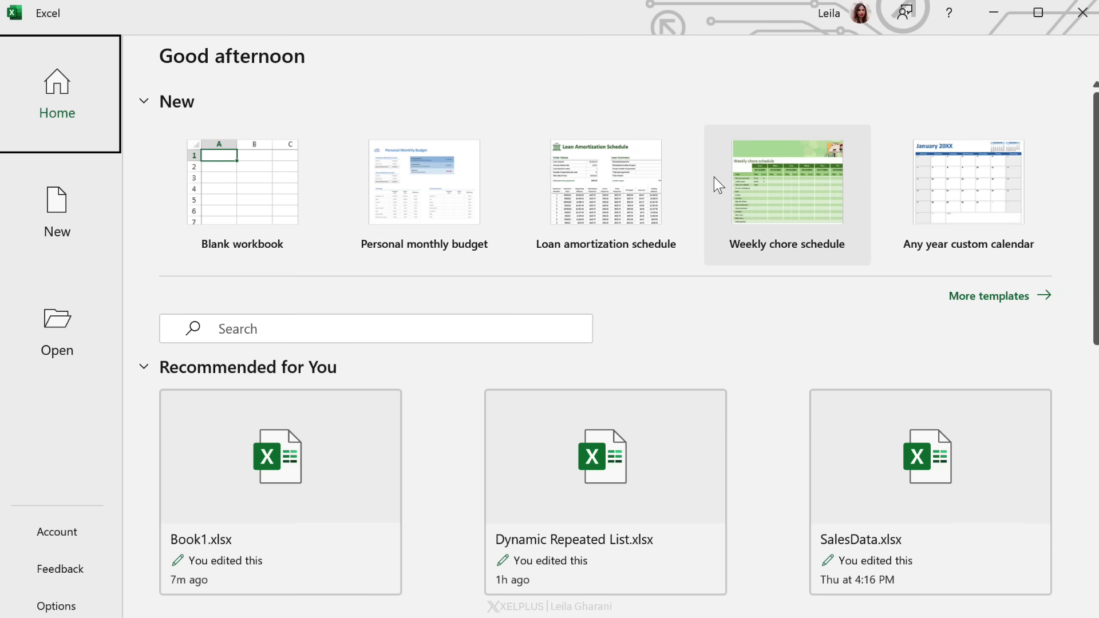
Uncheck 'Show the Start screen when this application starts' in General options and confirm.
{"action": "left_click", "coordinate": [56, 606]}
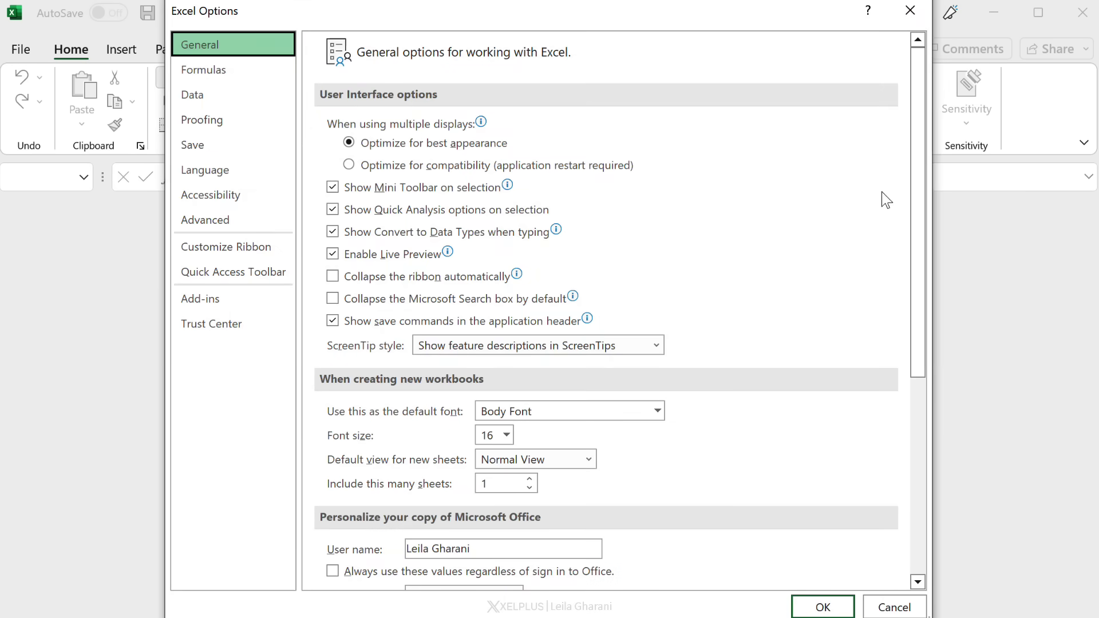
{"action": "left_click_drag", "start_coordinate": [914, 219], "coordinate": [906, 434]}
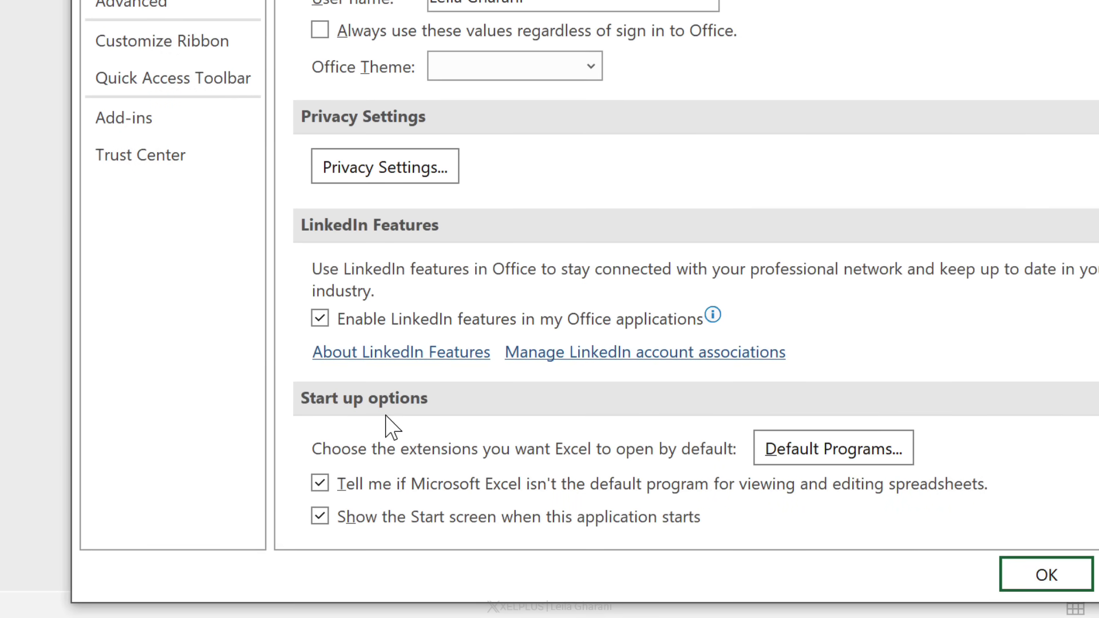
{"action": "left_click", "coordinate": [321, 521]}
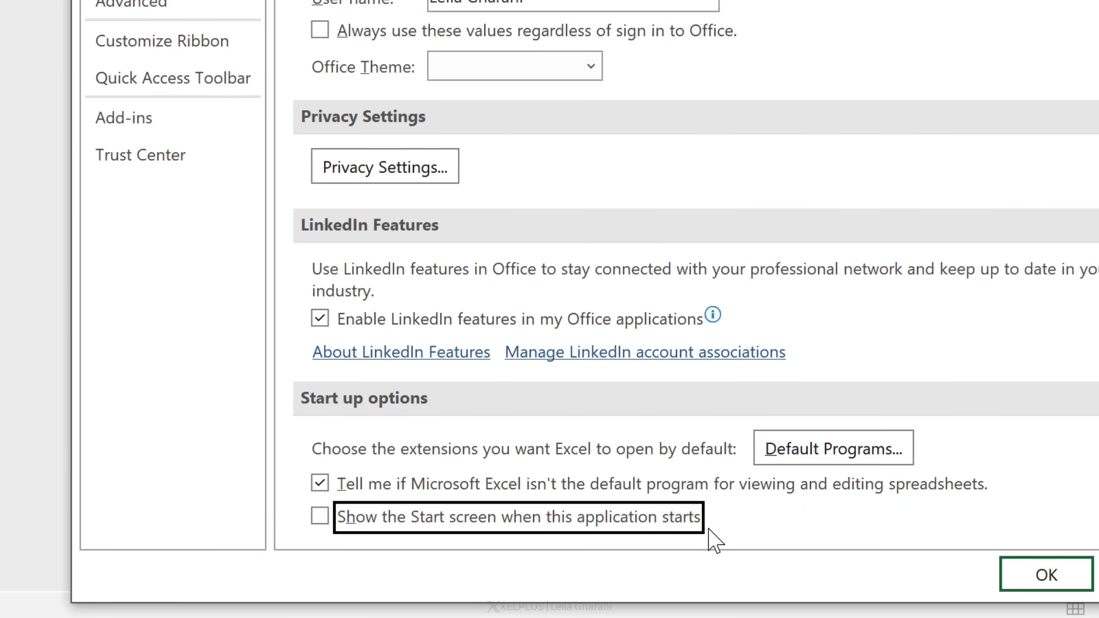
{"action": "left_click", "coordinate": [1020, 578]}
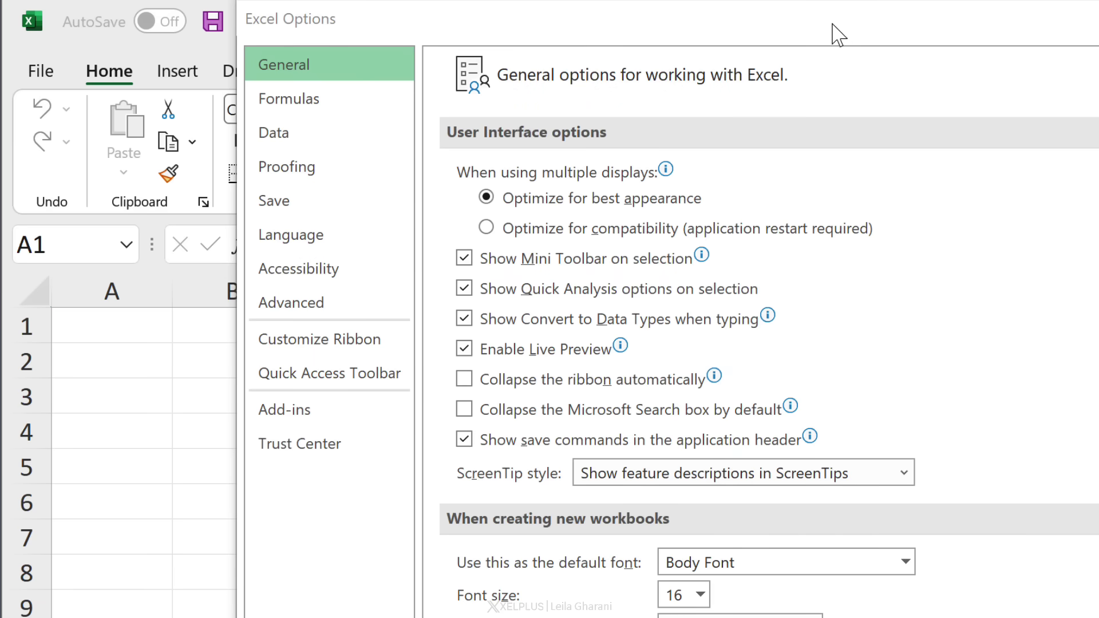
Review the Advanced Automatic Data Conversion options for leading zeros and the .csv notice.
{"action": "left_click", "coordinate": [328, 309]}
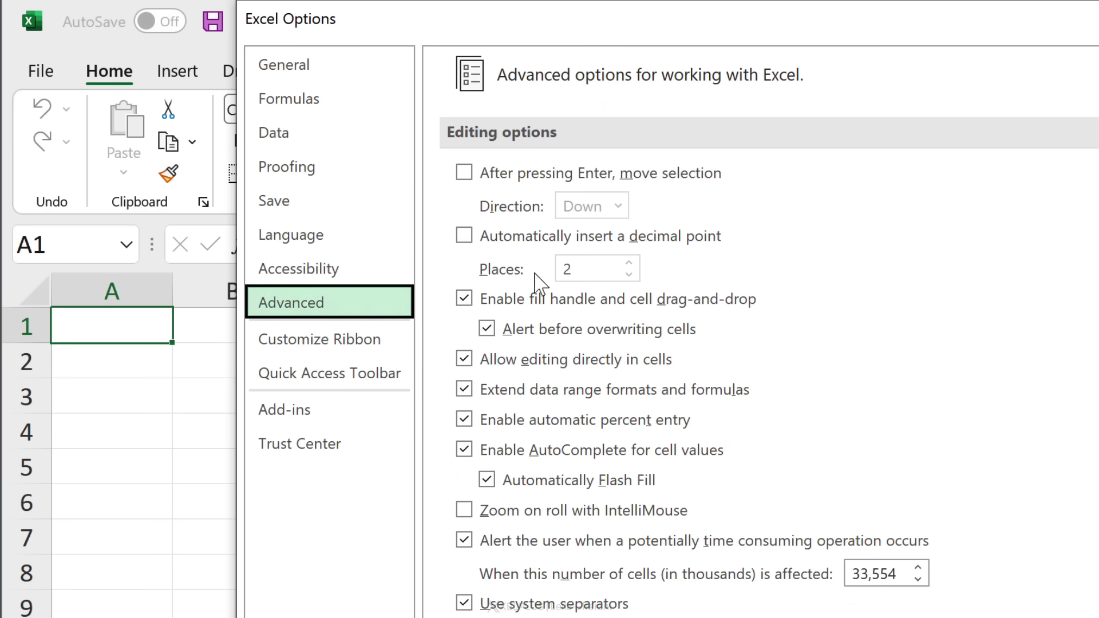
{"action": "scroll", "coordinate": [770, 333], "scroll_direction": "down", "scroll_amount": 10}
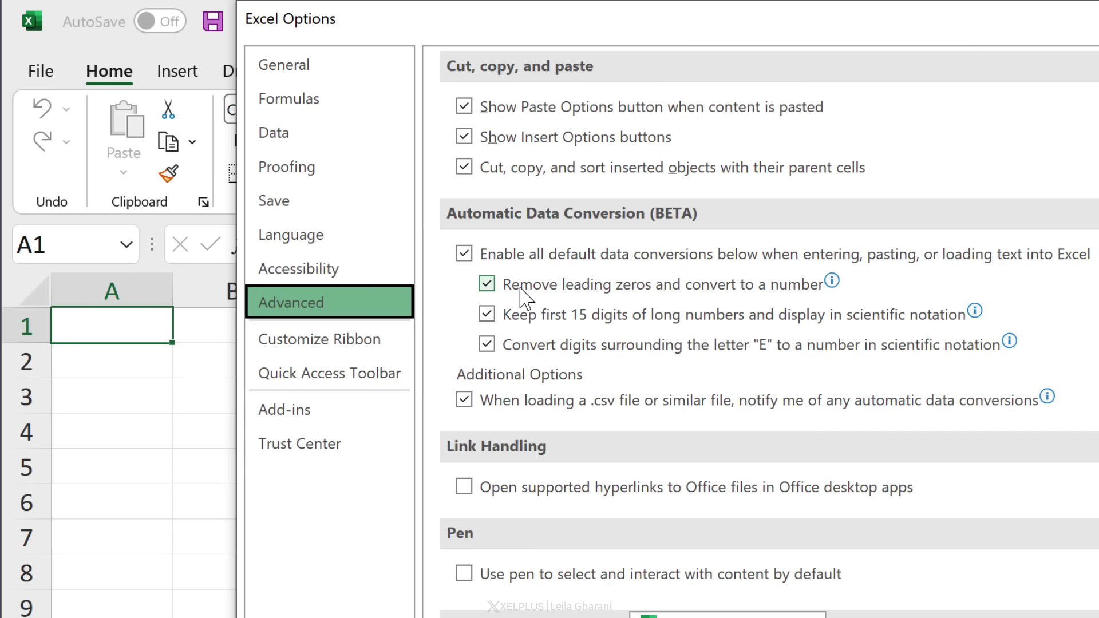
{"action": "mouse_move", "coordinate": [582, 290]}
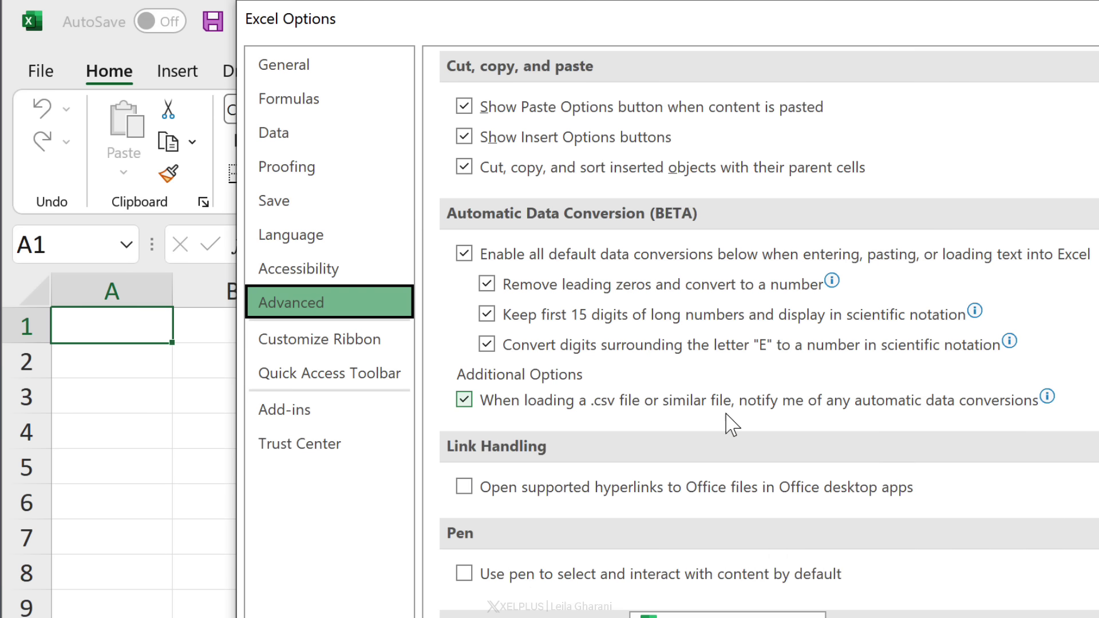
{"action": "mouse_move", "coordinate": [828, 424]}
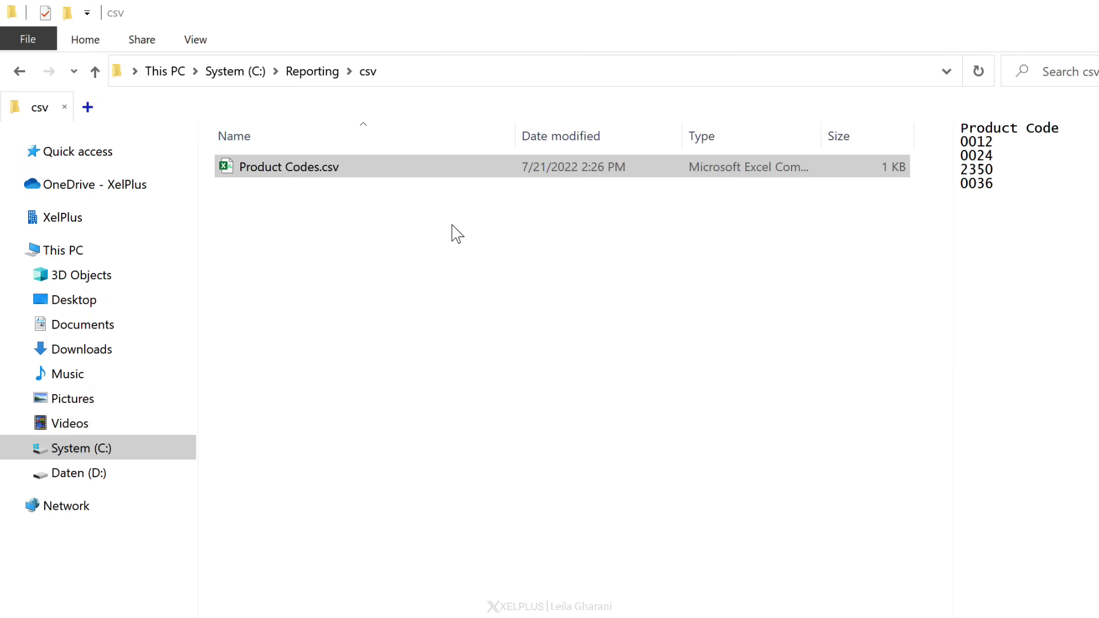
Select Product Codes.csv, inspect its codes in the preview, and open it in Excel.
{"action": "left_click", "coordinate": [339, 170]}
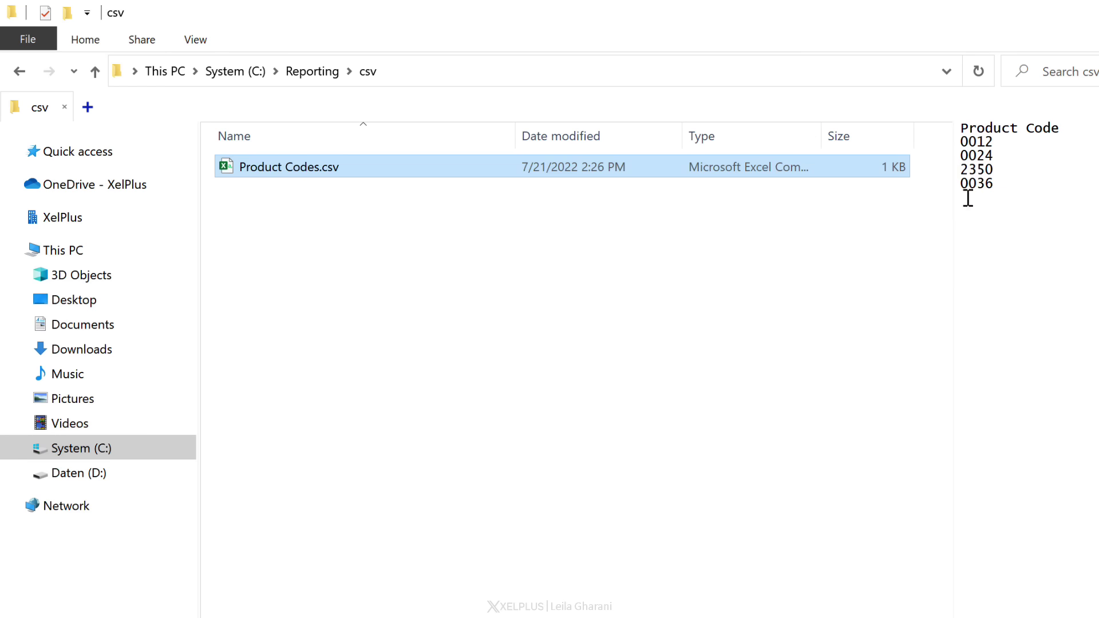
{"action": "left_click", "coordinate": [962, 170]}
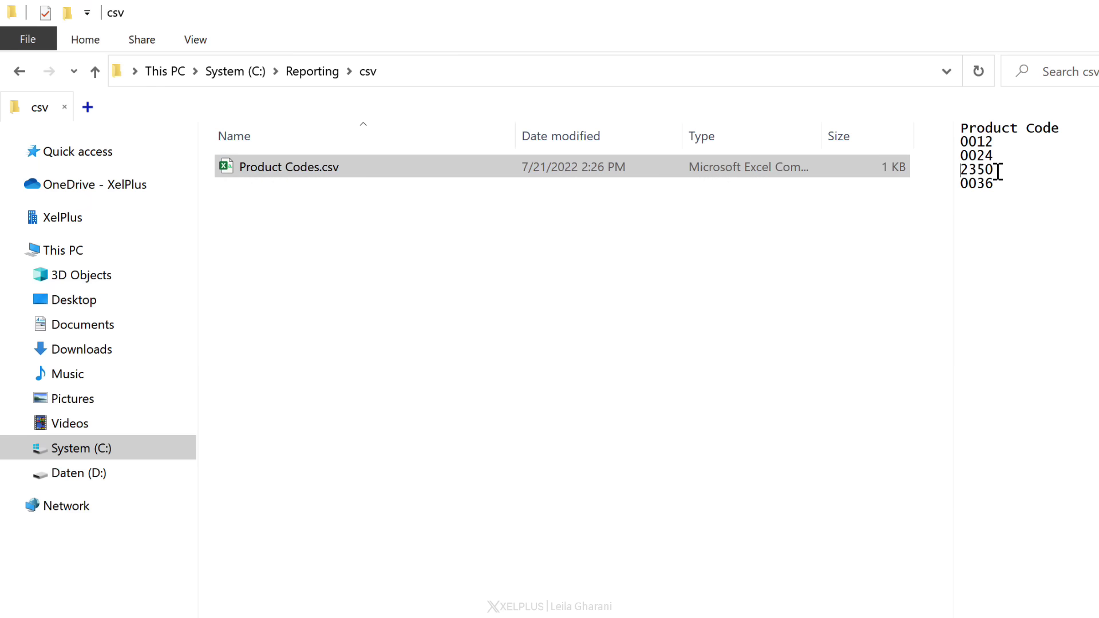
{"action": "mouse_move", "coordinate": [346, 167]}
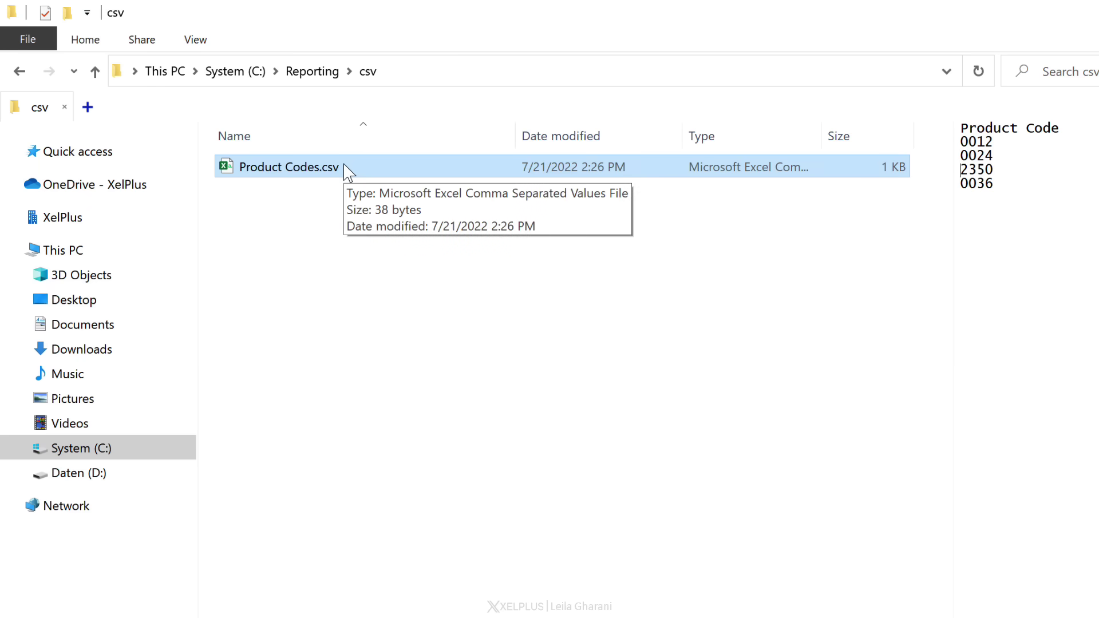
{"action": "double_click", "coordinate": [346, 168]}
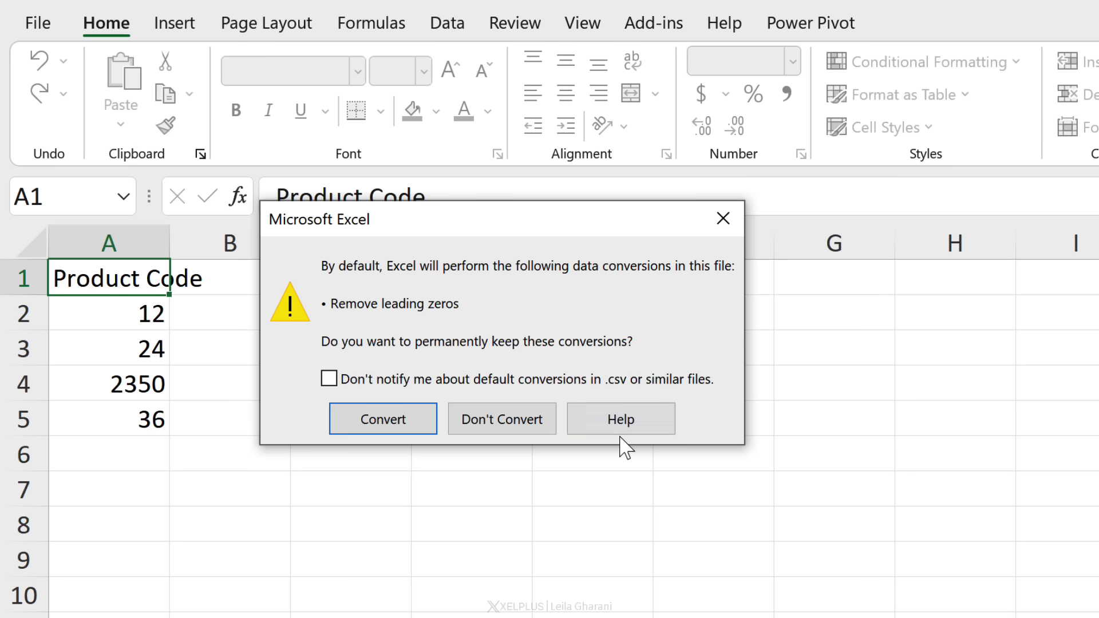
Choose Don't Convert so the product codes keep their leading zeros.
{"action": "left_click", "coordinate": [504, 427]}
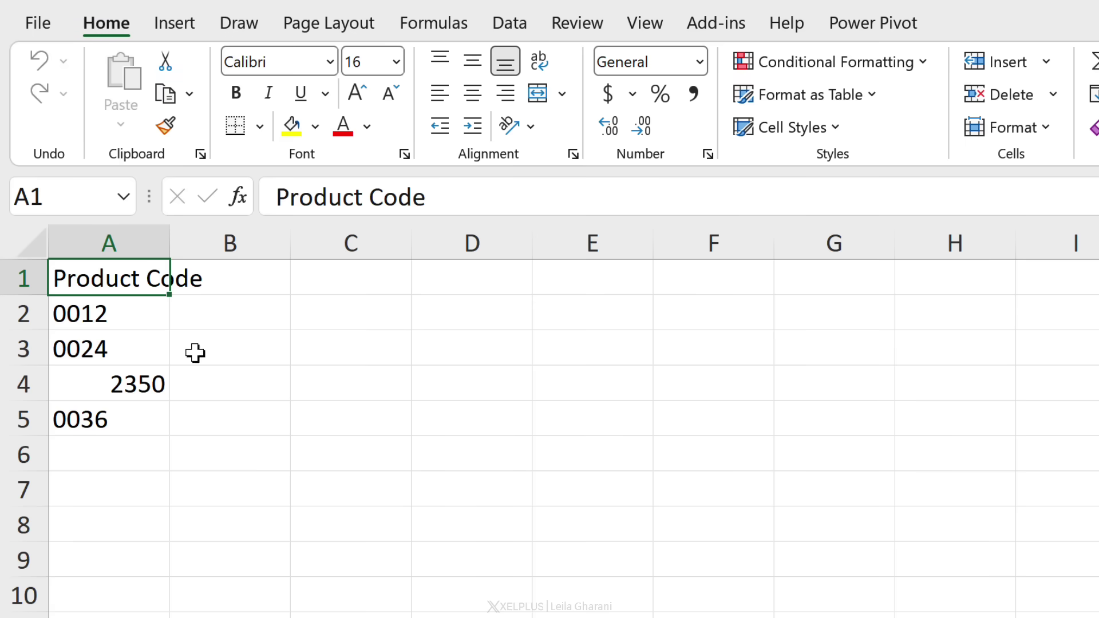